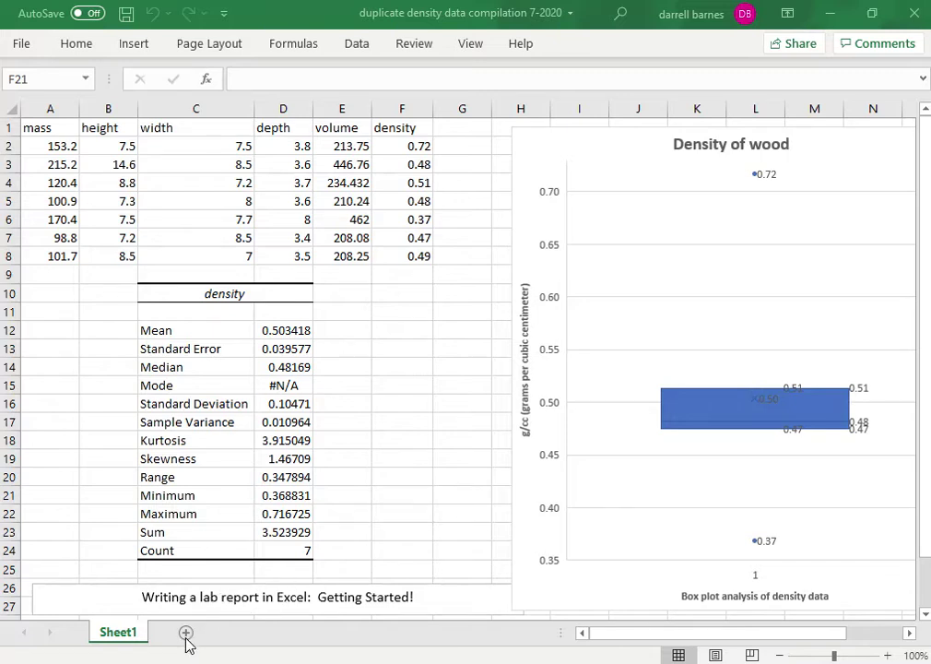
Add two new worksheets to the workbook and move Sheet2 in front of Sheet1.
key(Escape)
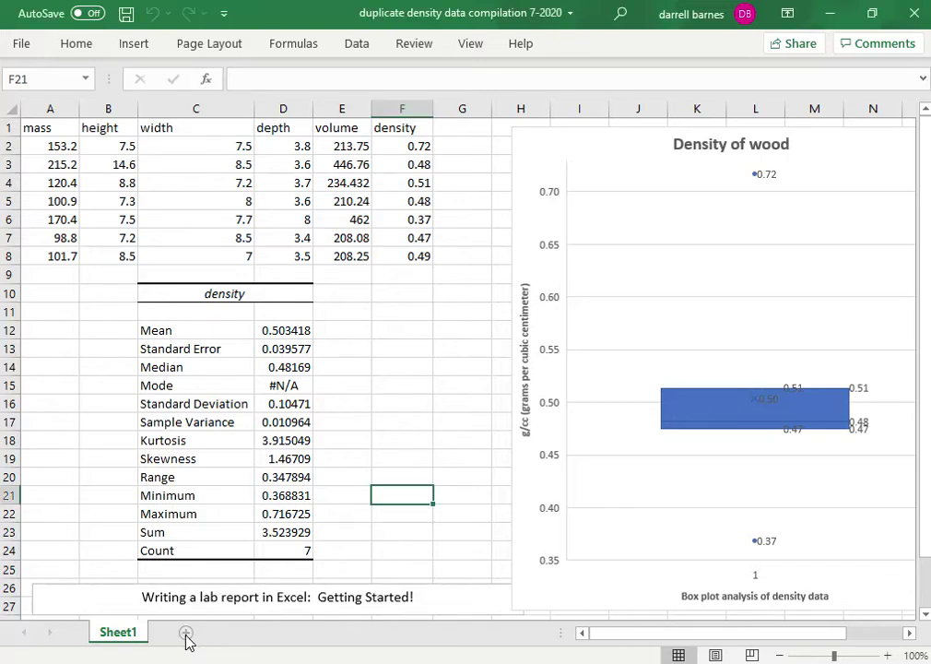
click(185, 633)
click(245, 633)
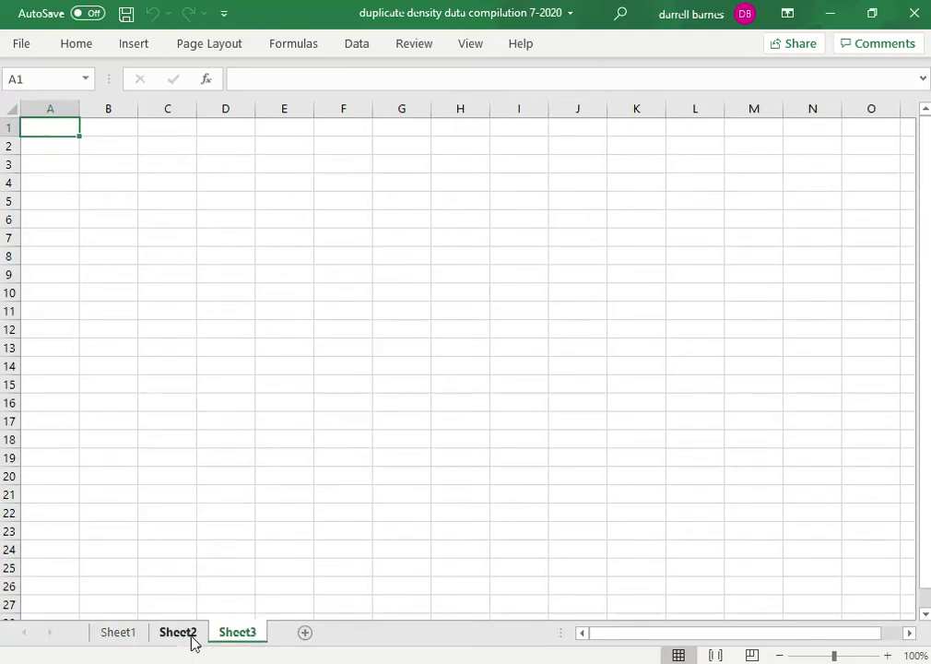
drag(192, 637, 79, 638)
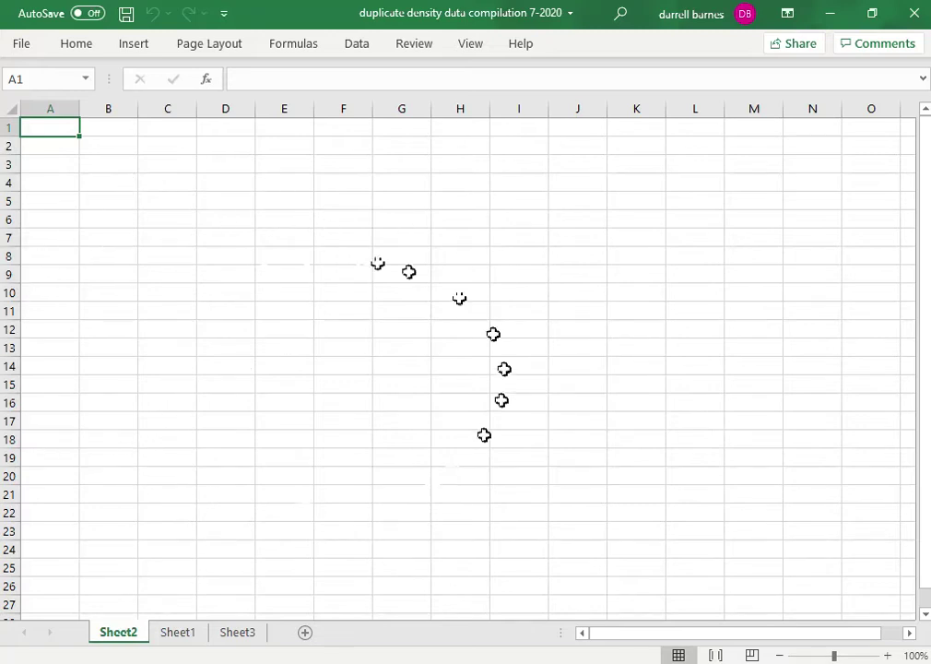
Replace the text in the text box below the statistics table on Sheet1 with "Data and analysis: density lab.".
click(179, 633)
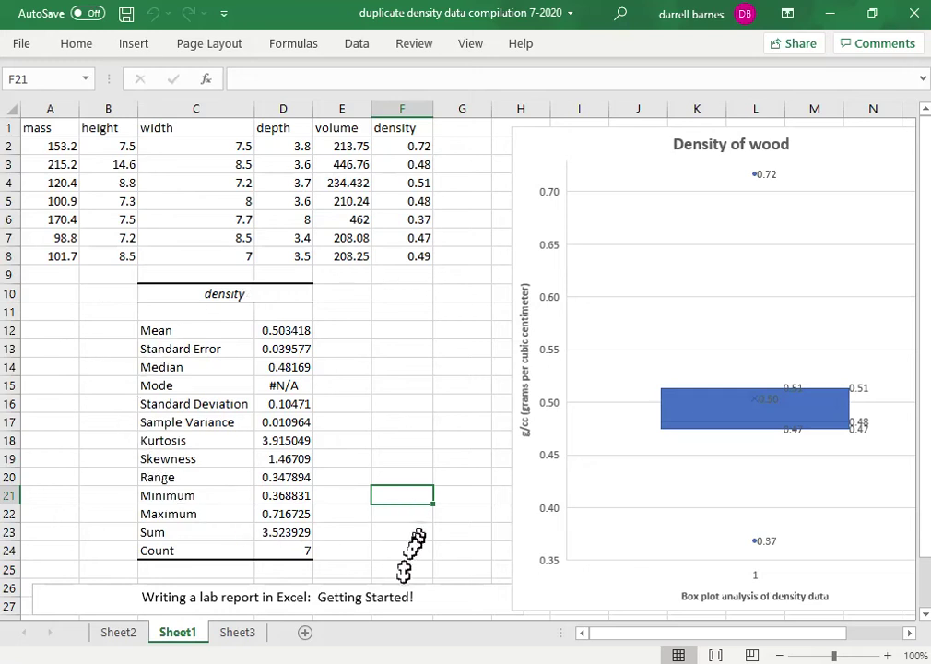
click(414, 596)
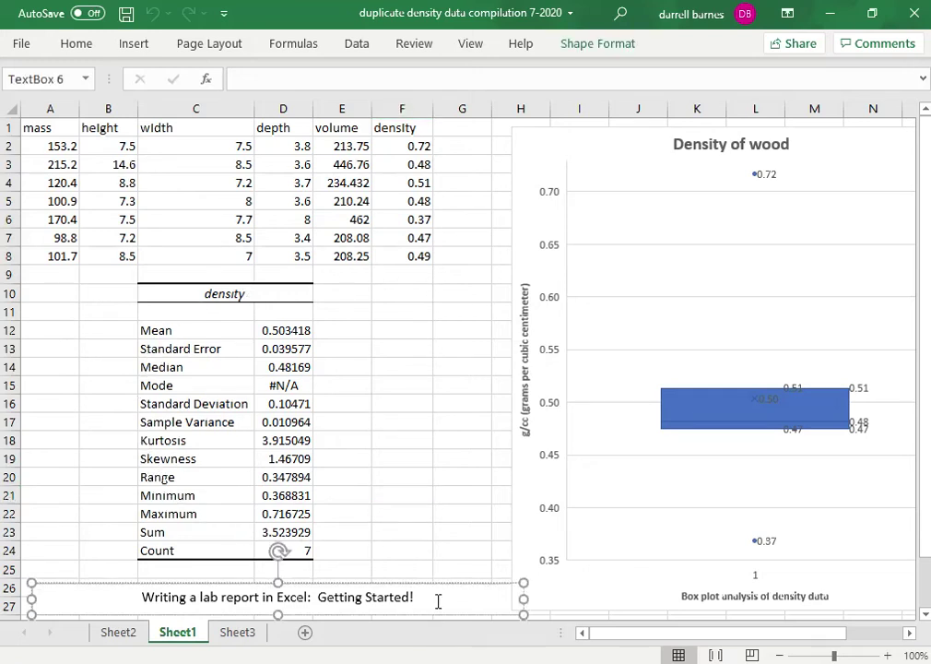
key(BackSpace)
key(BackSpace)
key(BackSpace)
key(BackSpace)
key(BackSpace)
key(BackSpace)
key(BackSpace)
key(BackSpace)
key(BackSpace)
key(BackSpace)
key(BackSpace)
key(BackSpace)
key(BackSpace)
key(BackSpace)
key(BackSpace)
key(BackSpace)
key(BackSpace)
key(BackSpace)
key(BackSpace)
key(BackSpace)
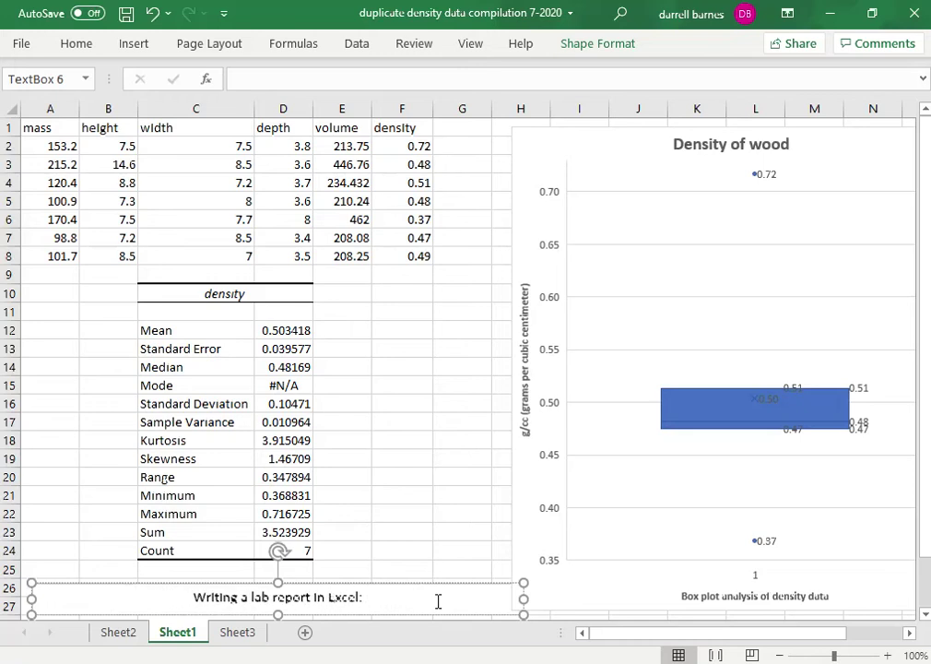
key(BackSpace)
key(BackSpace)
key(BackSpace)
key(BackSpace)
key(BackSpace)
key(BackSpace)
key(BackSpace)
key(BackSpace)
key(BackSpace)
key(BackSpace)
key(BackSpace)
key(BackSpace)
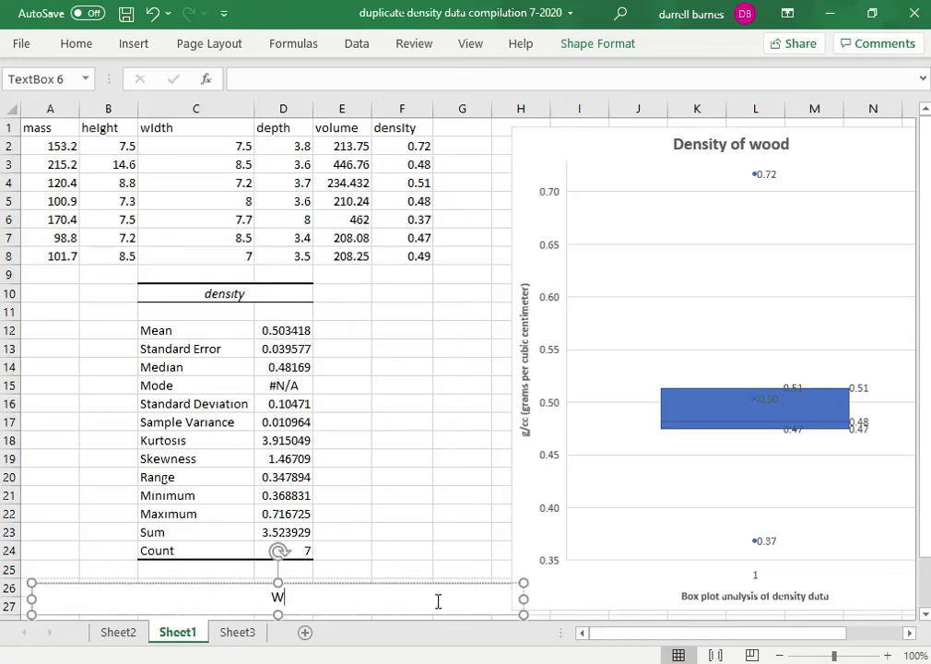
text(Data and a)
key(BackSpace)
text(d an)
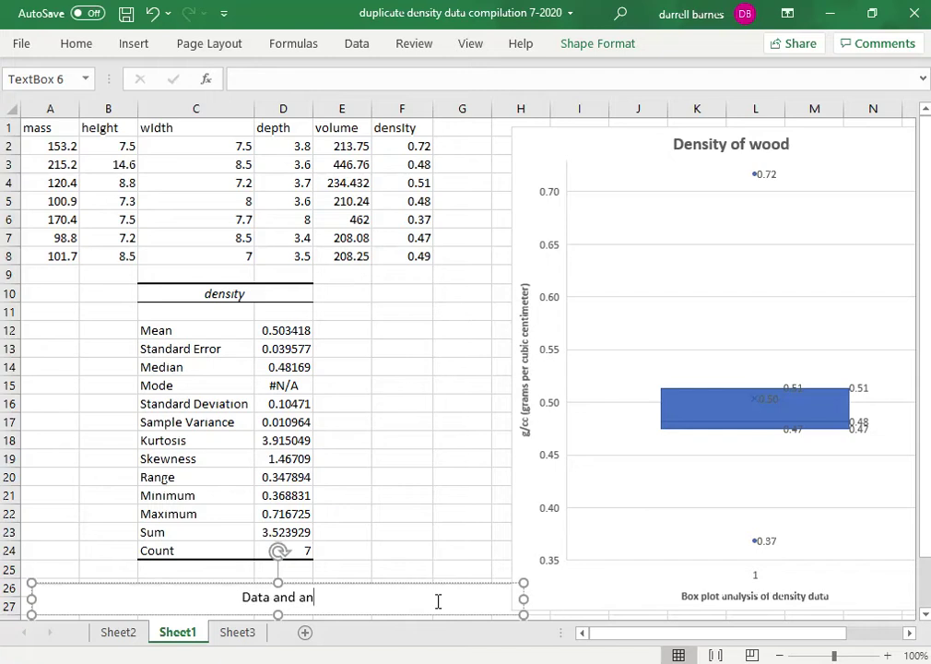
text(alysis)
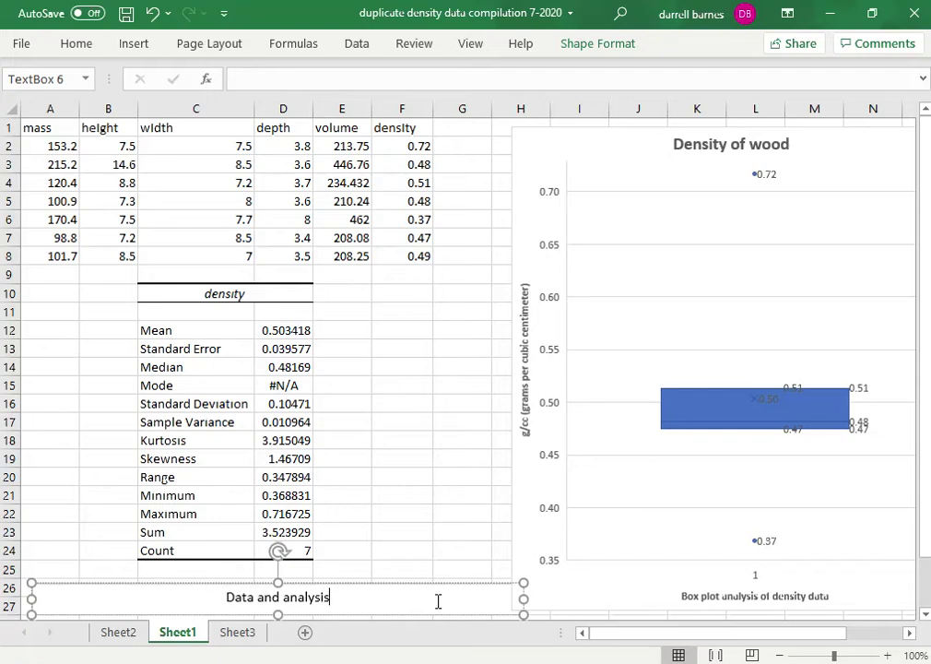
text(: den)
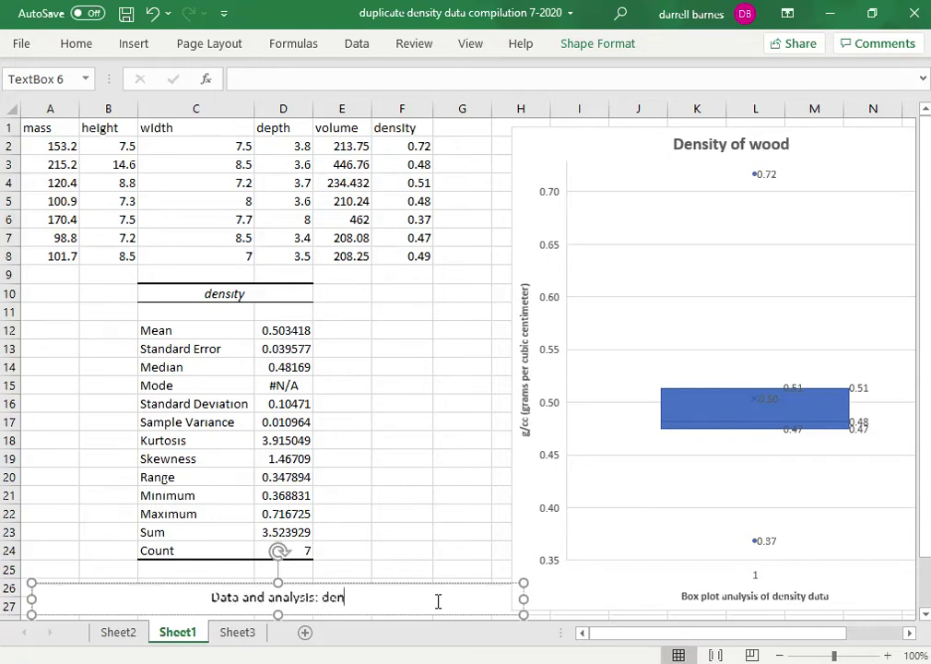
text(sity lab.)
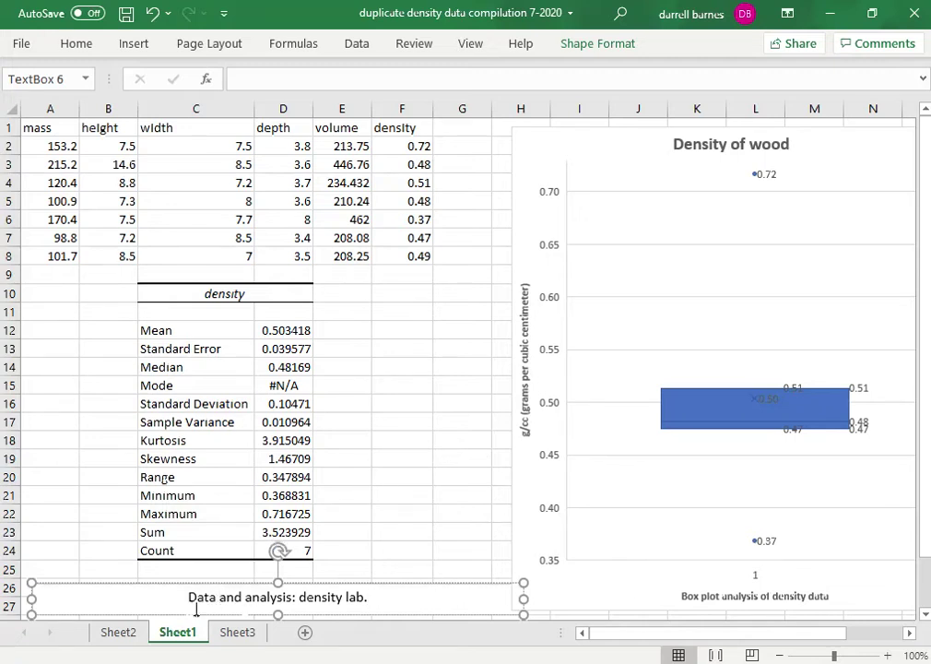
Insert the collection date "(7-13-2020)" after the word "Data" in the Sheet1 text box.
text(&)
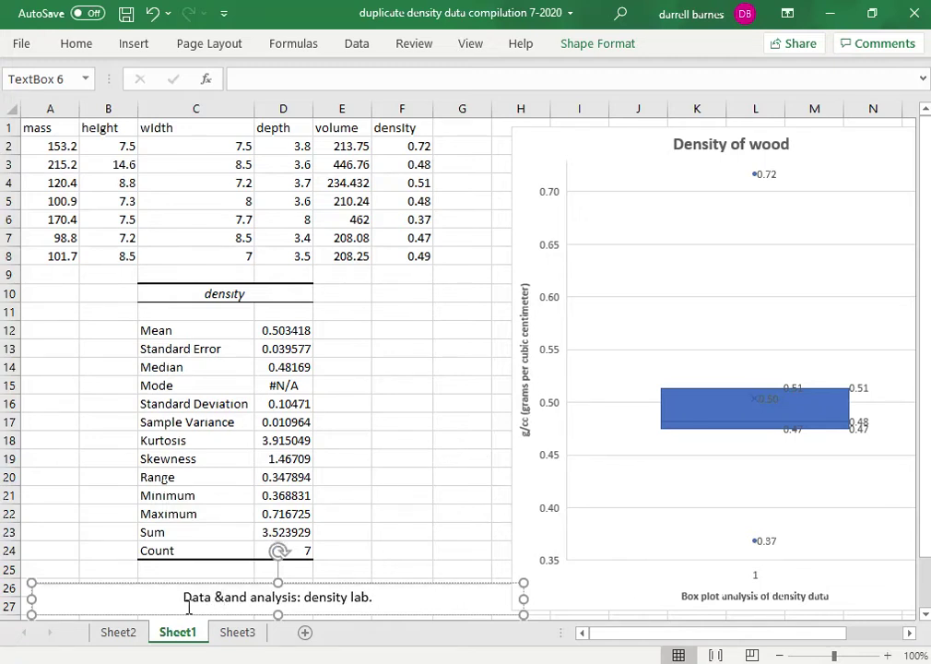
key(BackSpace)
text((7-)
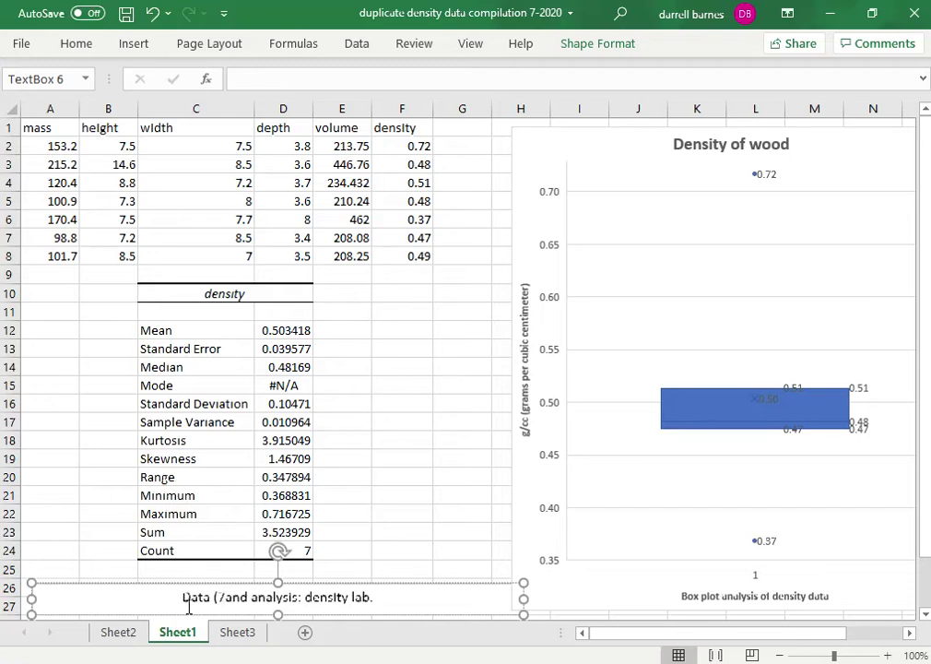
text(7-13-2020)
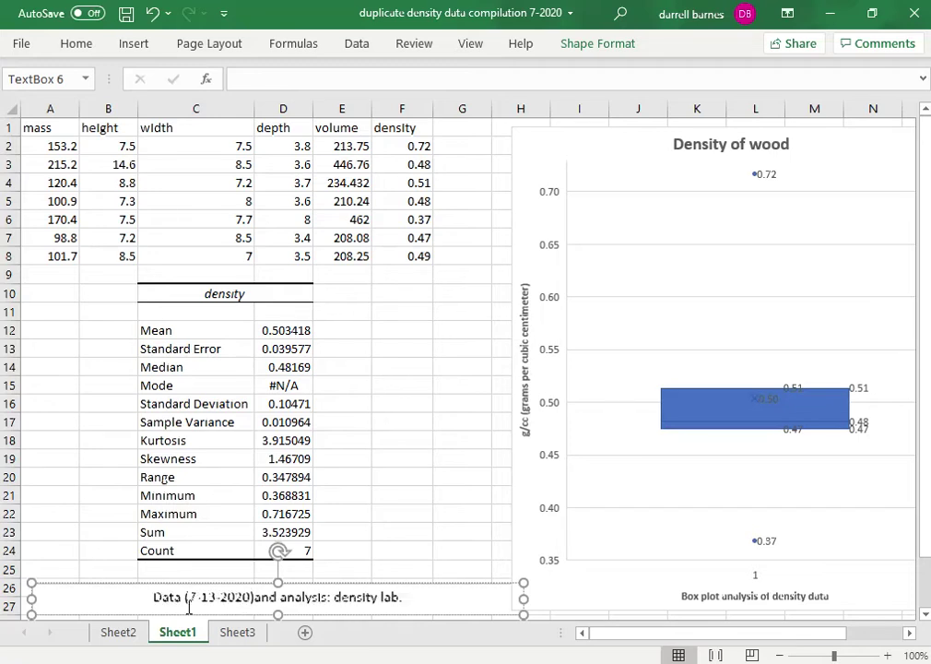
text())
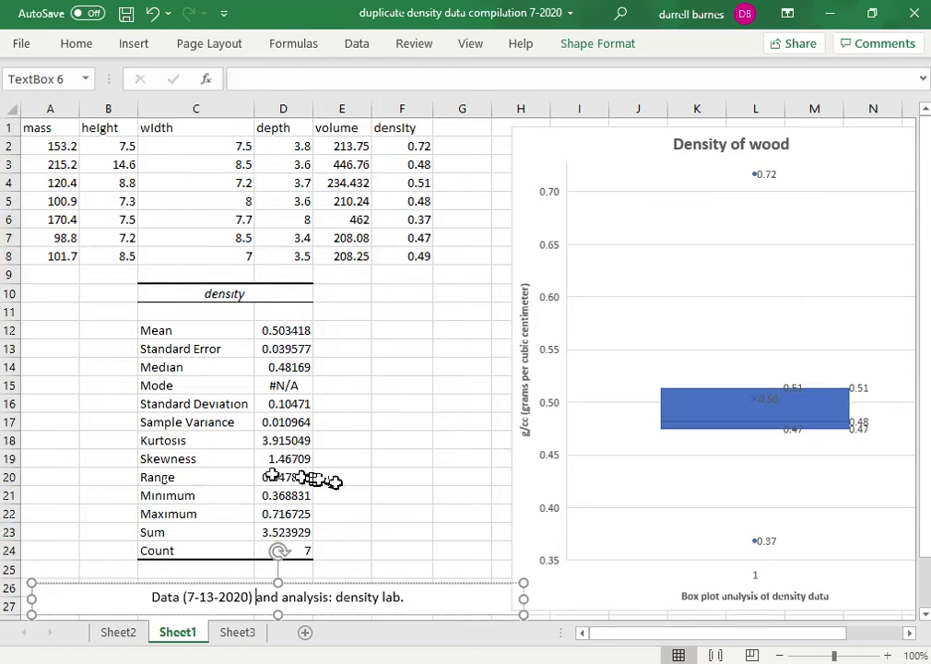
click(373, 495)
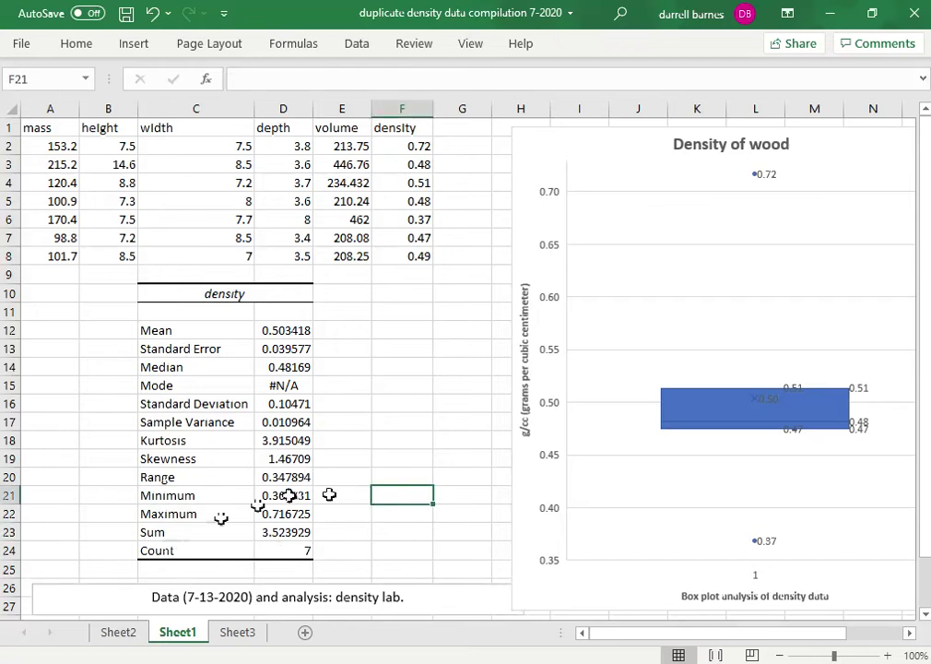
Draw a large text box on Sheet2 spanning roughly cells A4 to O25.
drag(132, 645, 171, 650)
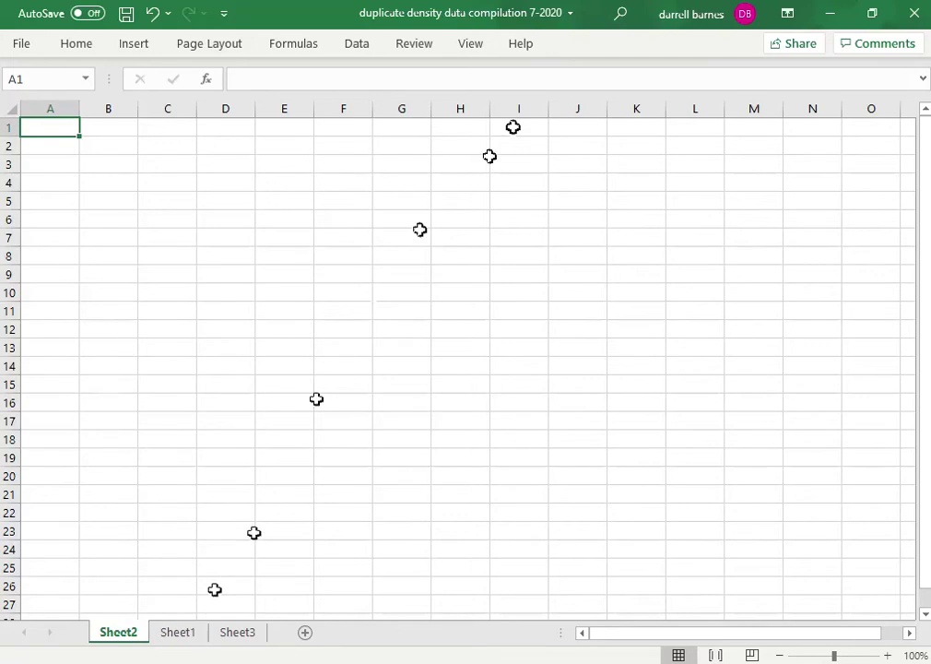
click(132, 51)
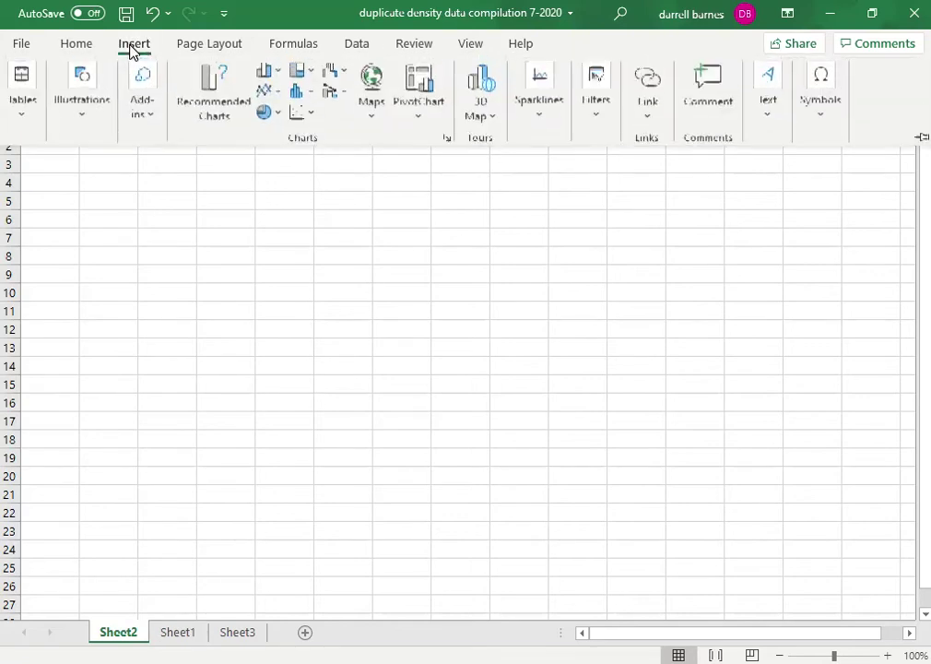
click(761, 110)
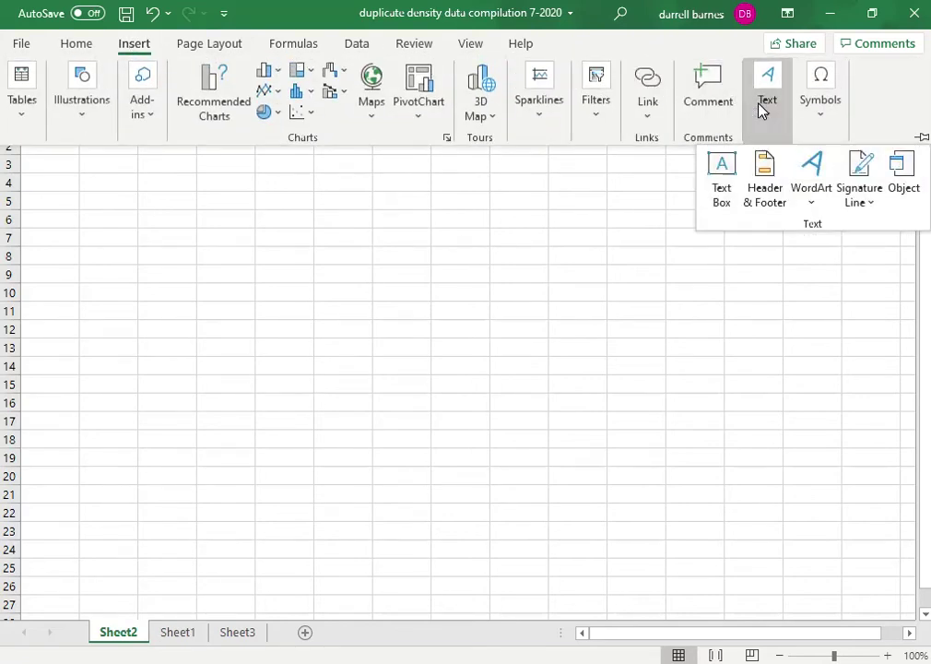
click(725, 166)
drag(50, 168, 862, 568)
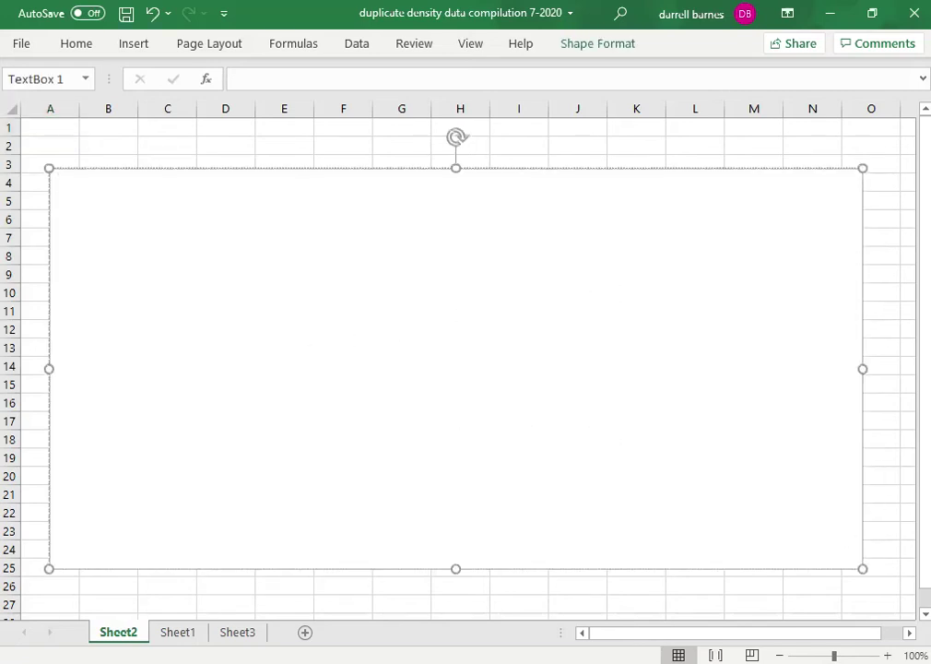
Switch to the browser's "Writing a lab report" blog post and examine its lab report format download links.
drag(930, 176, 451, 92)
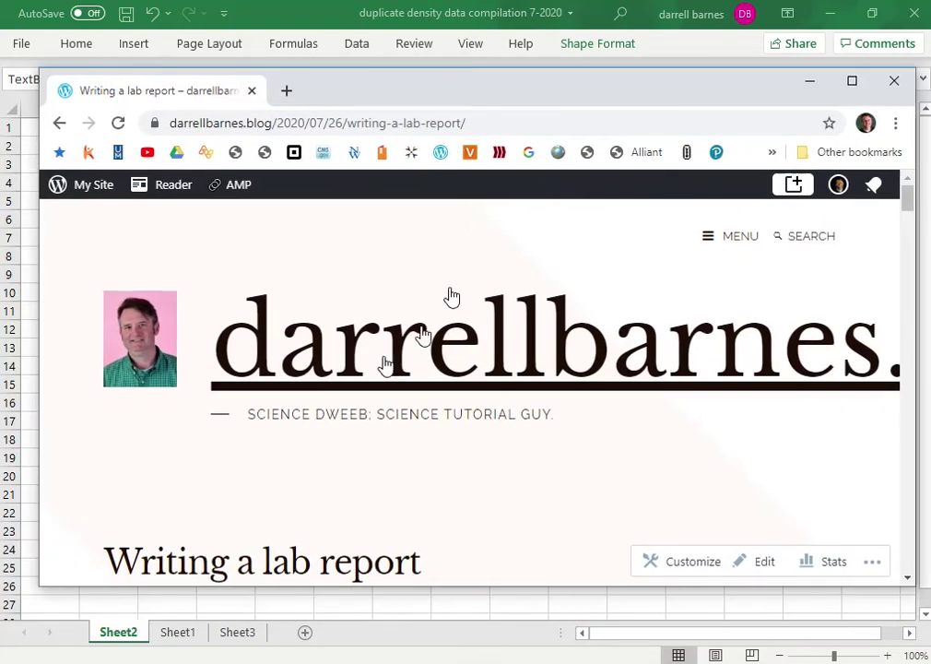
scroll(482, 312, down, 2)
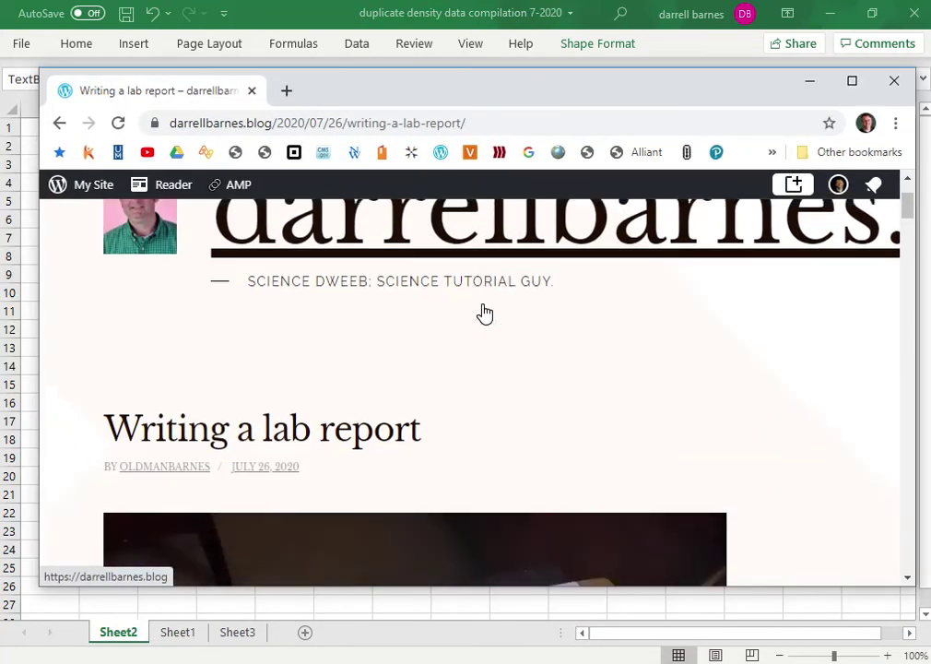
scroll(484, 313, down, 2)
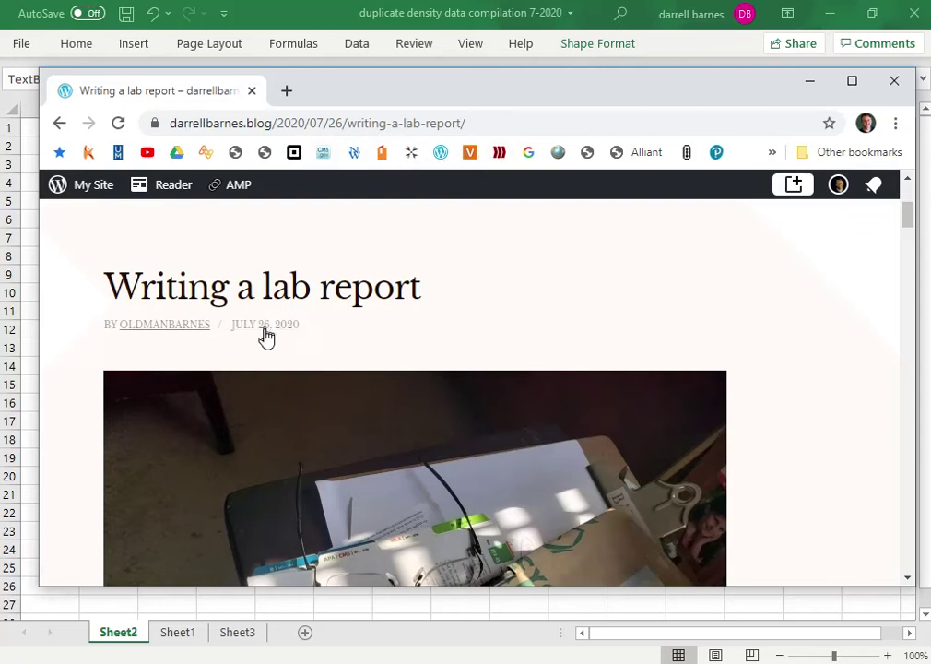
scroll(265, 337, down, 6)
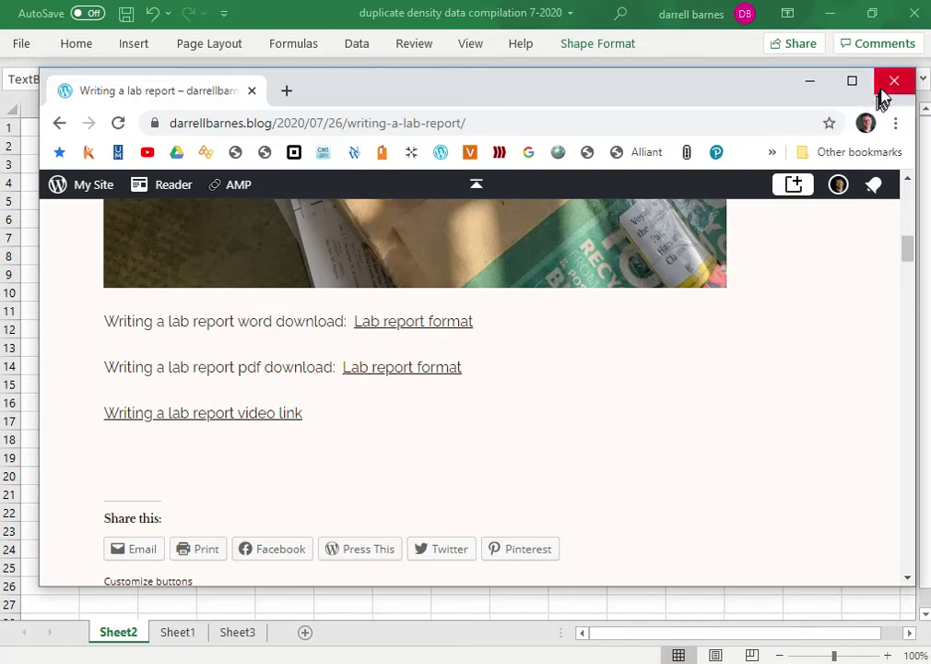
drag(398, 90, 930, 165)
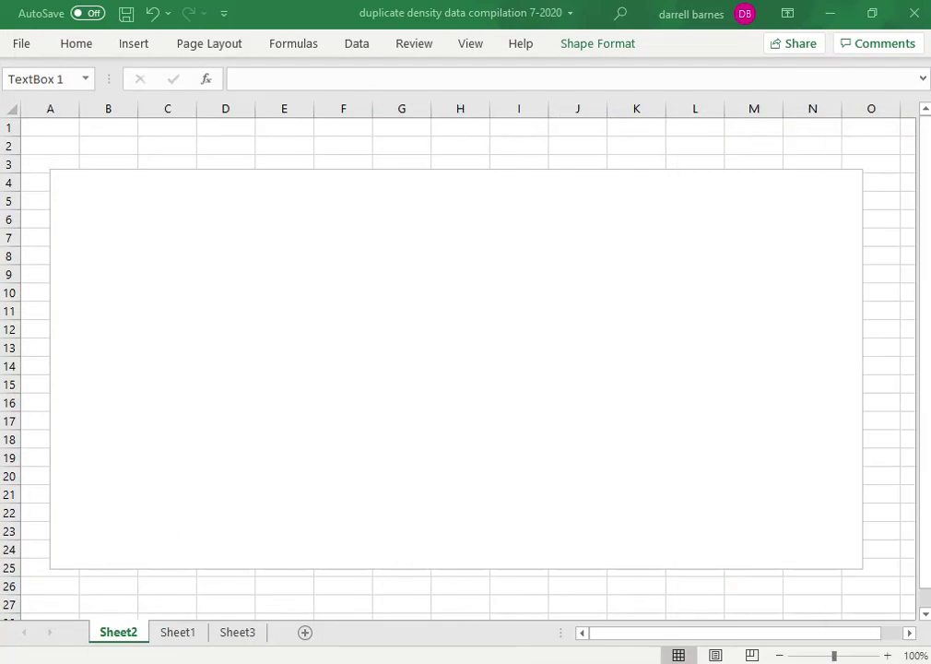
Paste the copied lab report format outline into the empty text box on Sheet2.
click(87, 184)
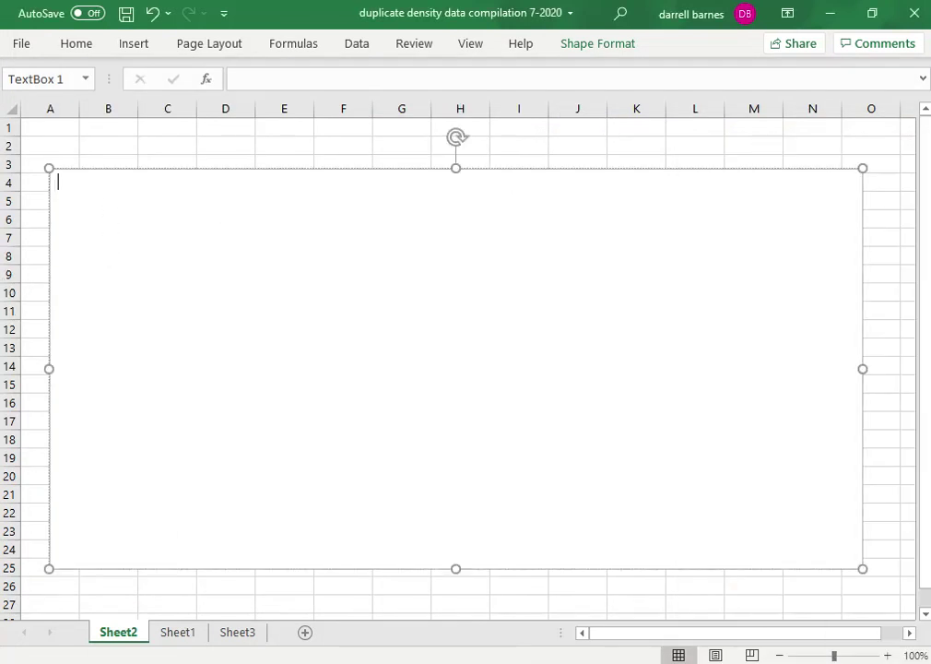
right_click(102, 214)
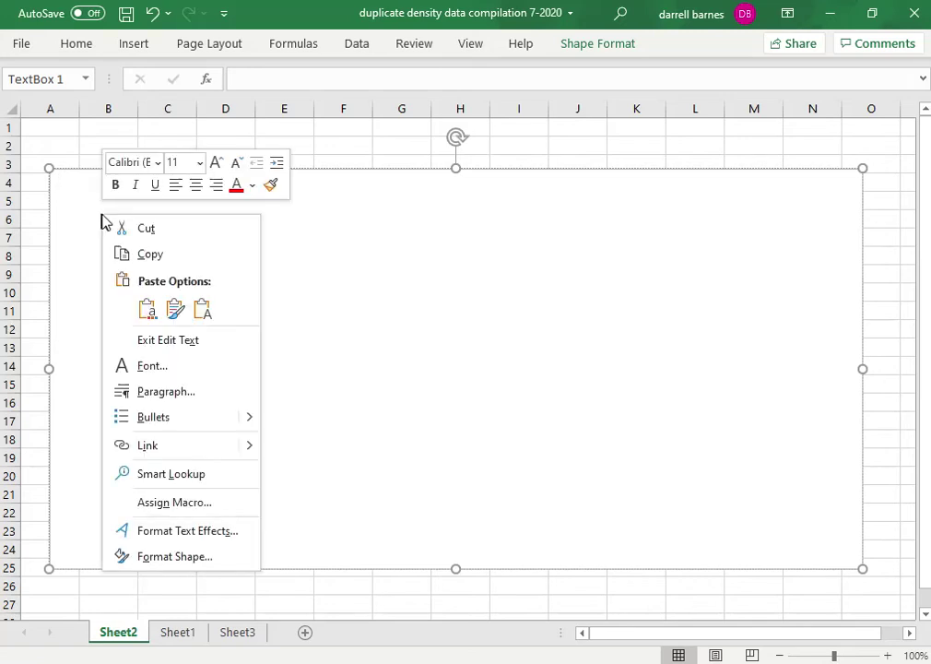
click(144, 308)
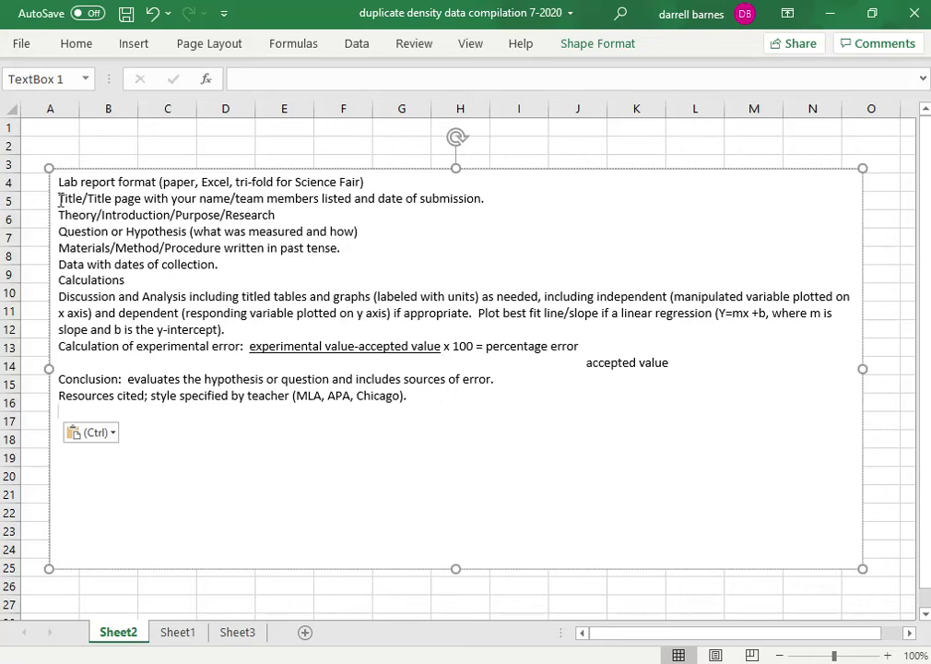
Add blank lines in the outline before the Title, Theory, Question, Materials, Data and Discussion lines.
key(Return)
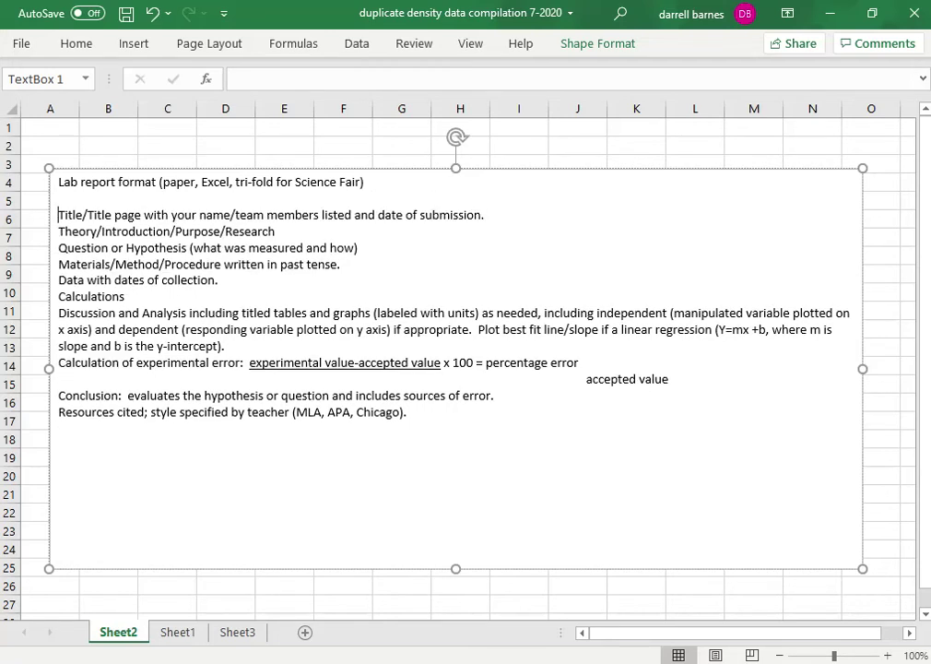
key(Down)
key(Down)
key(Return)
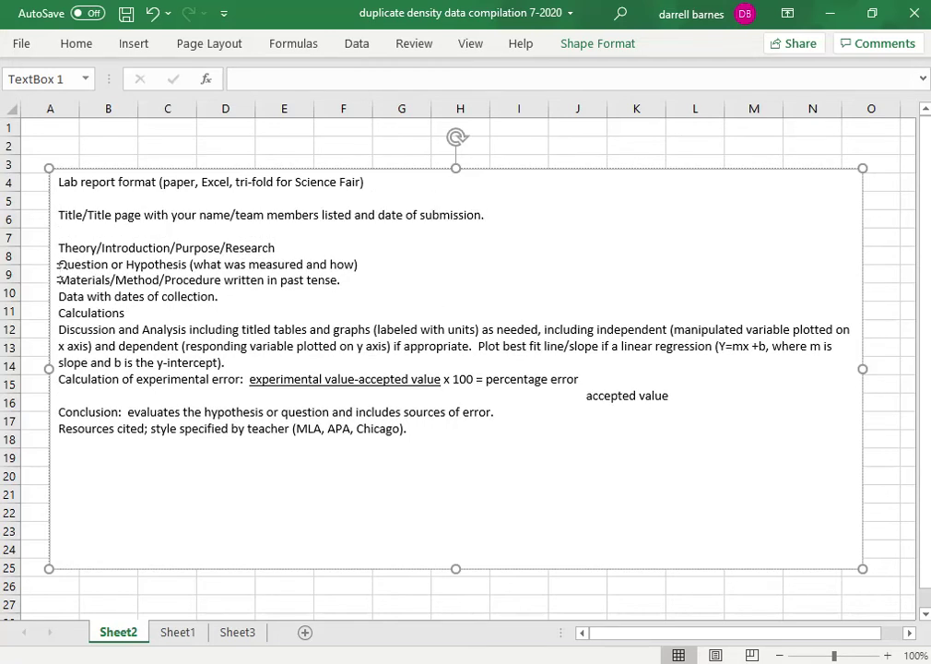
key(Return)
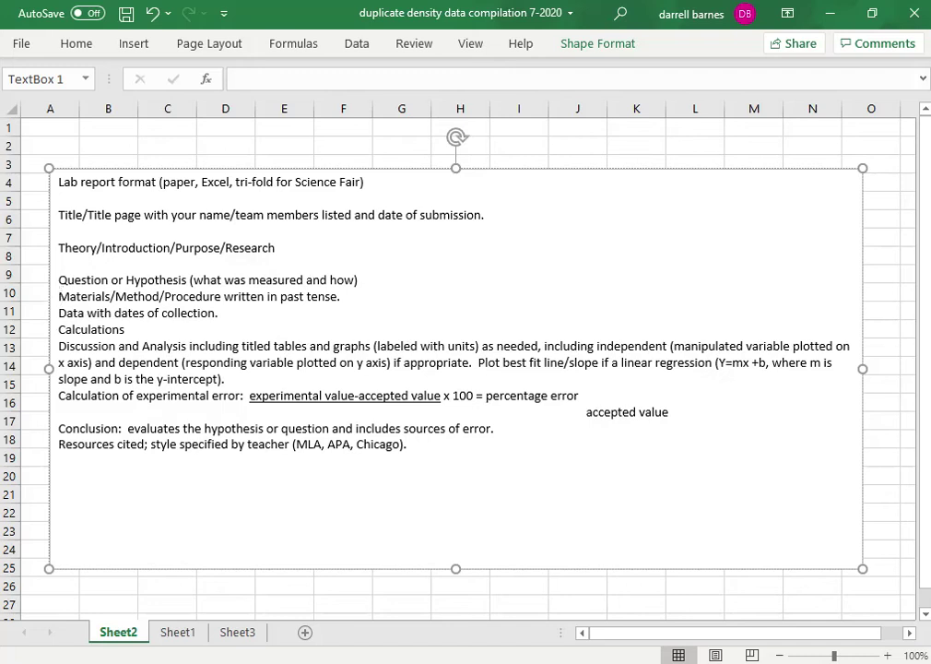
key(Return)
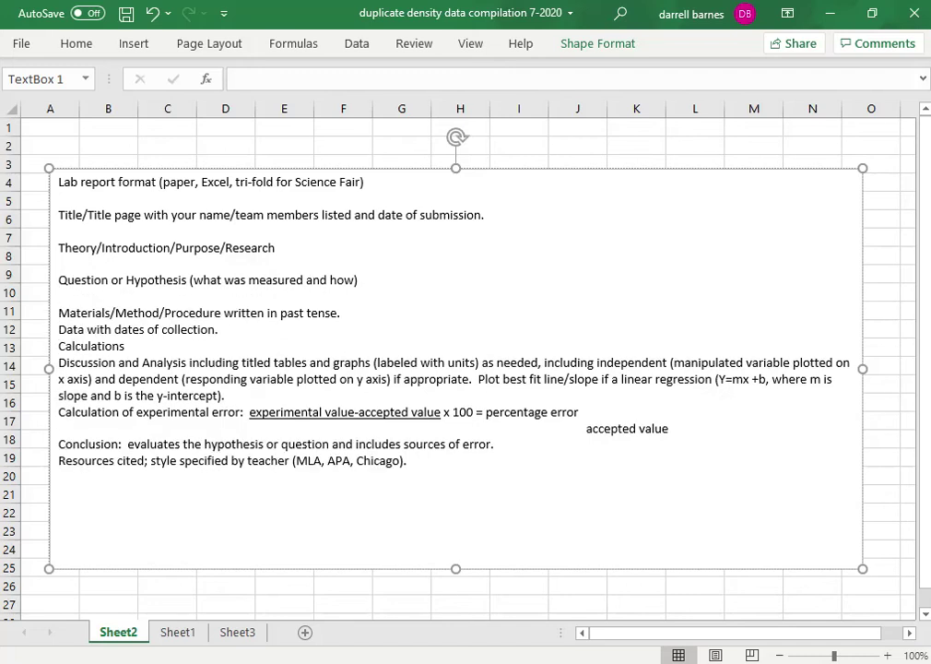
key(Return)
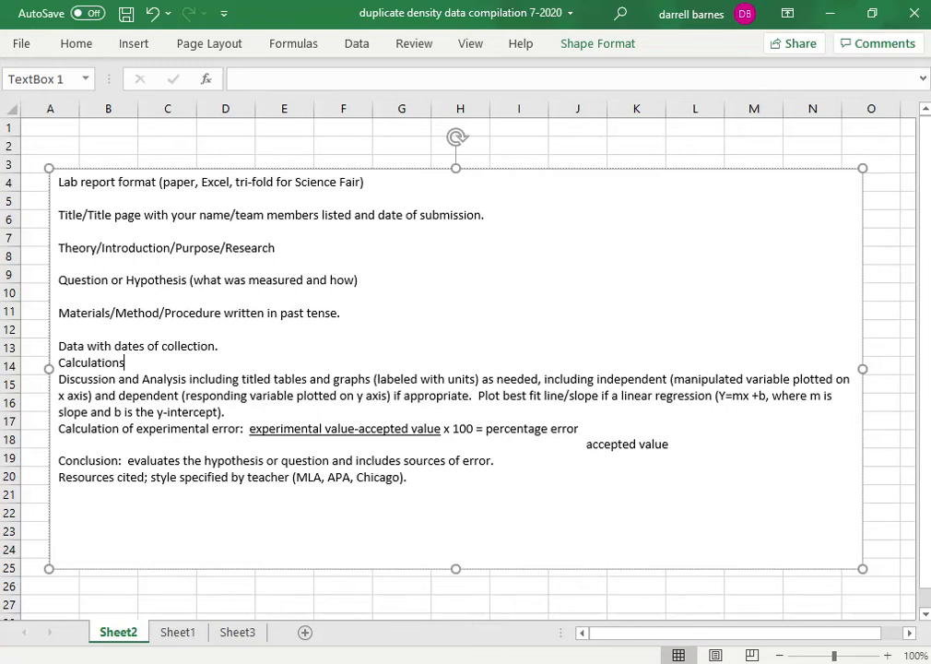
key(Return)
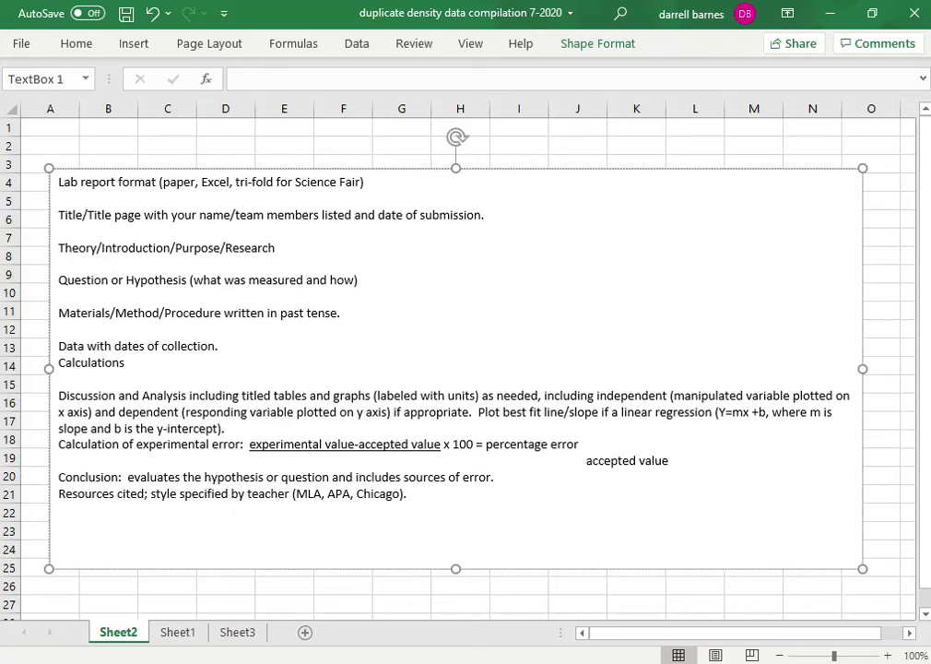
Remove leading space before "accepted value" to align it as the denominator beneath "experimental value-accepted value".
click(580, 464)
key(BackSpace)
key(BackSpace)
key(BackSpace)
key(BackSpace)
key(BackSpace)
key(BackSpace)
key(BackSpace)
key(BackSpace)
key(BackSpace)
key(BackSpace)
key(BackSpace)
key(BackSpace)
key(BackSpace)
key(BackSpace)
key(BackSpace)
key(BackSpace)
key(BackSpace)
key(BackSpace)
key(BackSpace)
key(BackSpace)
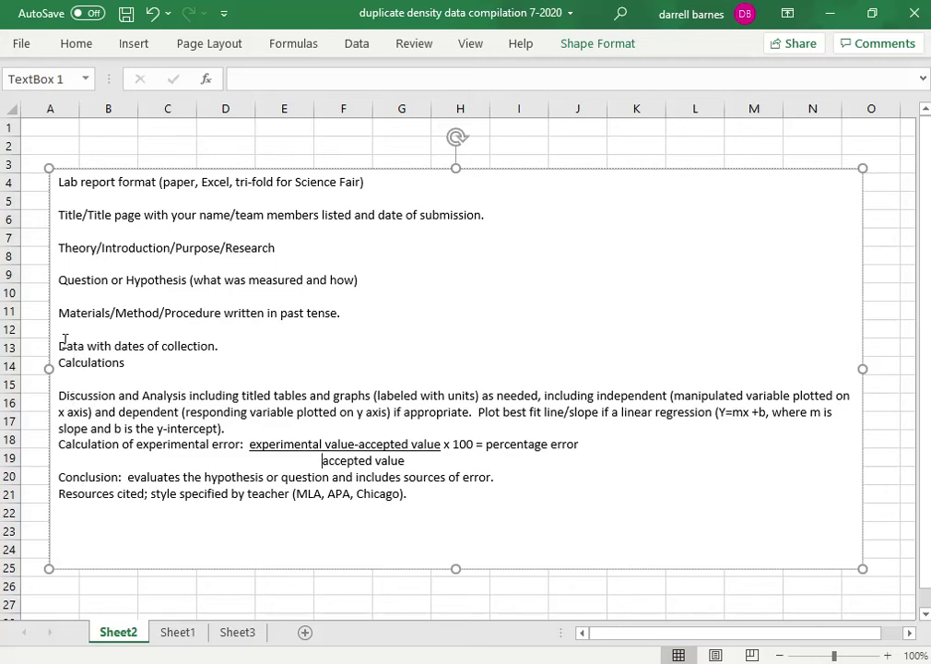
Cut everything from the "Data with dates of collection" line through "Resources cited" out of the Sheet2 outline.
drag(58, 345, 412, 496)
right_click(171, 412)
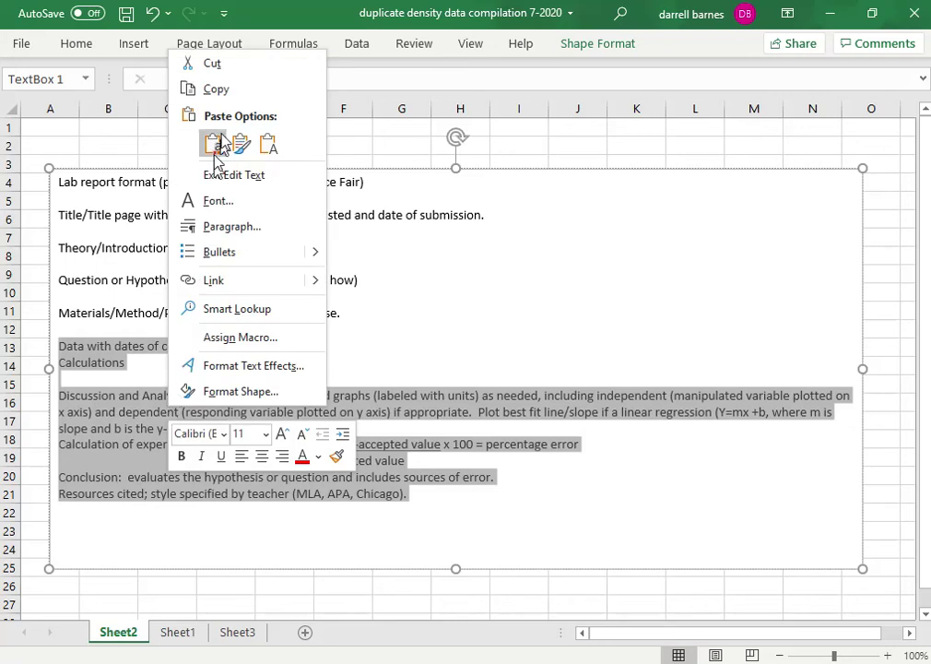
click(222, 78)
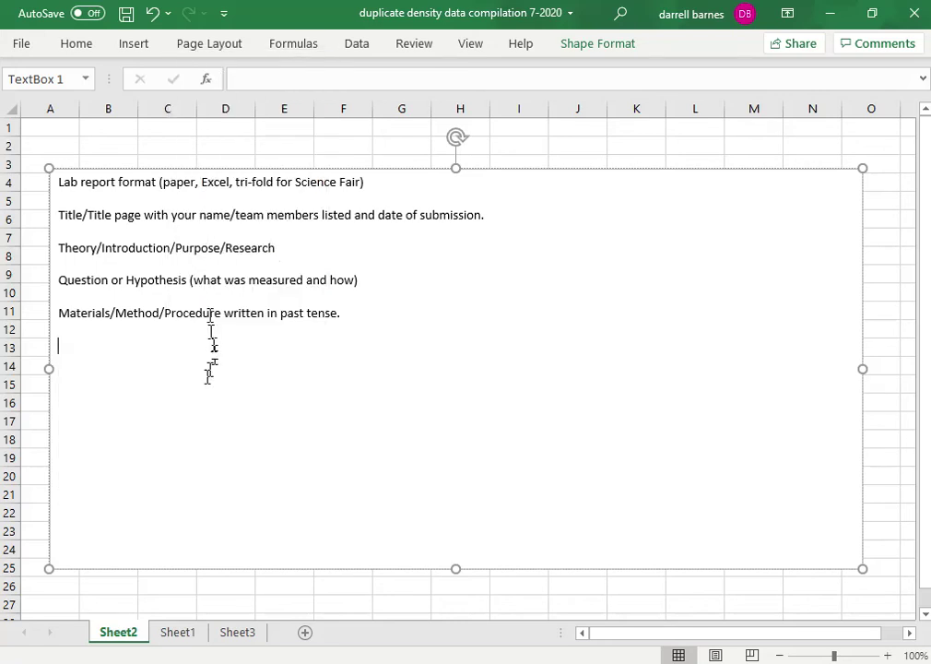
Draw a large text box on Sheet3 covering about A4 to O27 and paste the cut outline text into it.
click(235, 634)
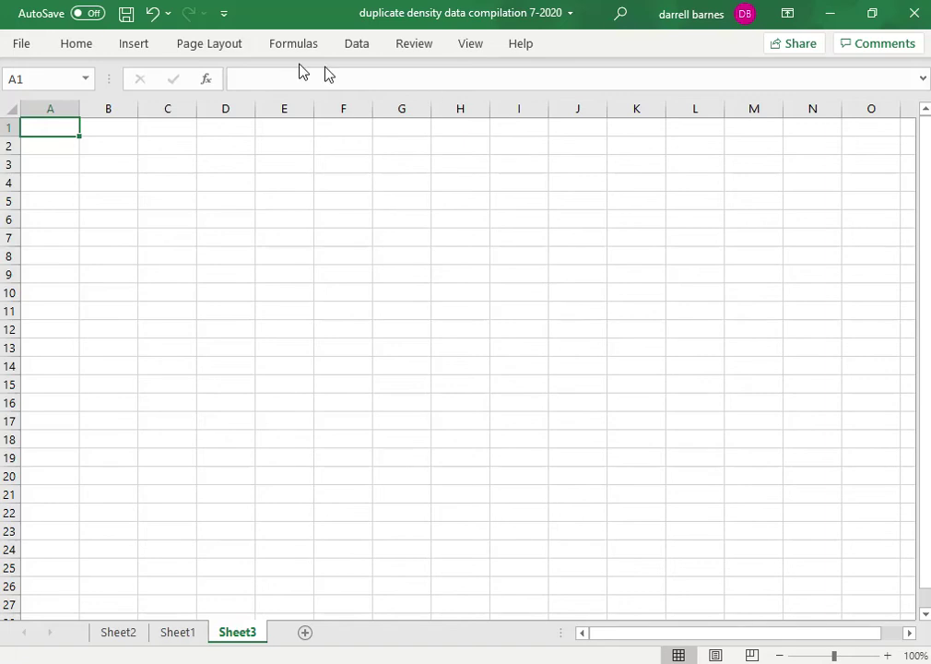
click(119, 48)
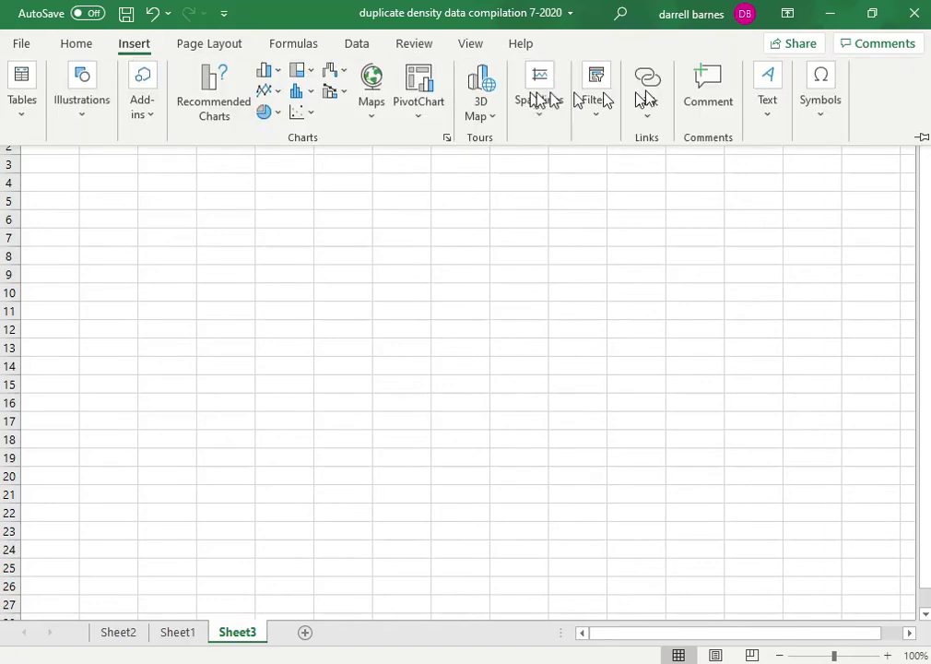
click(773, 92)
click(720, 168)
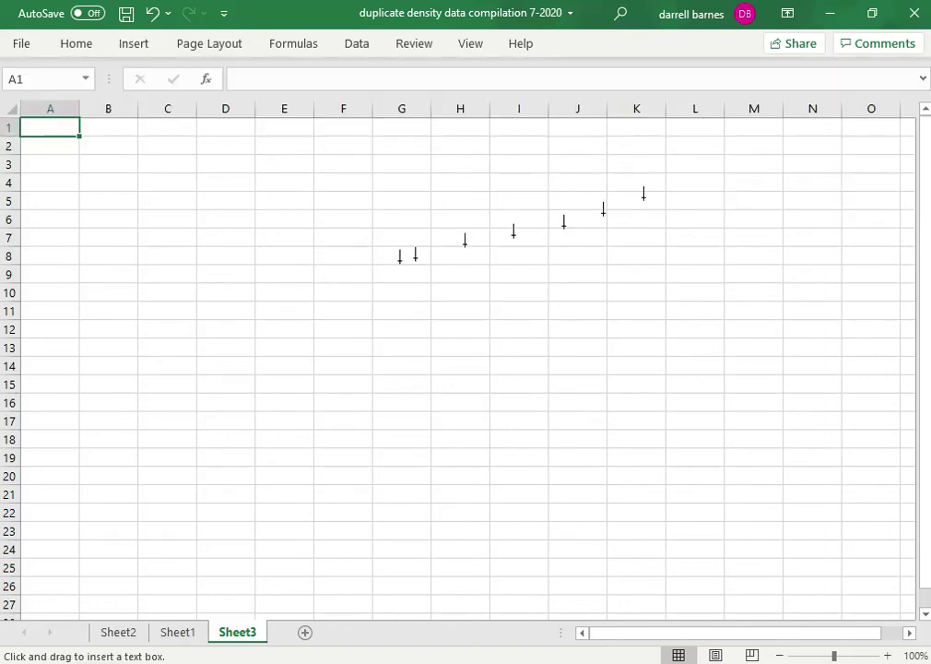
drag(69, 170, 863, 599)
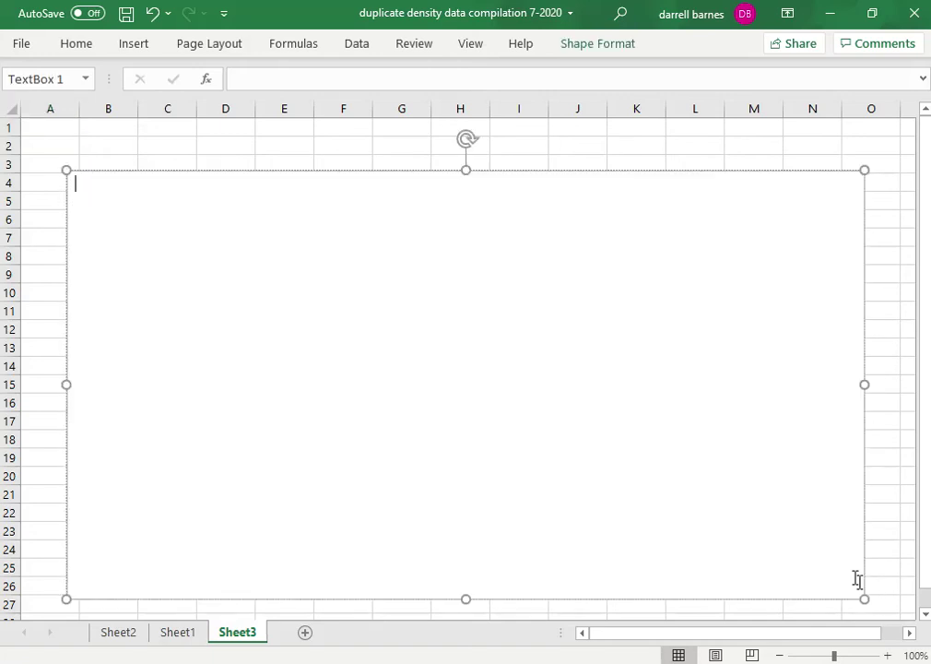
right_click(130, 217)
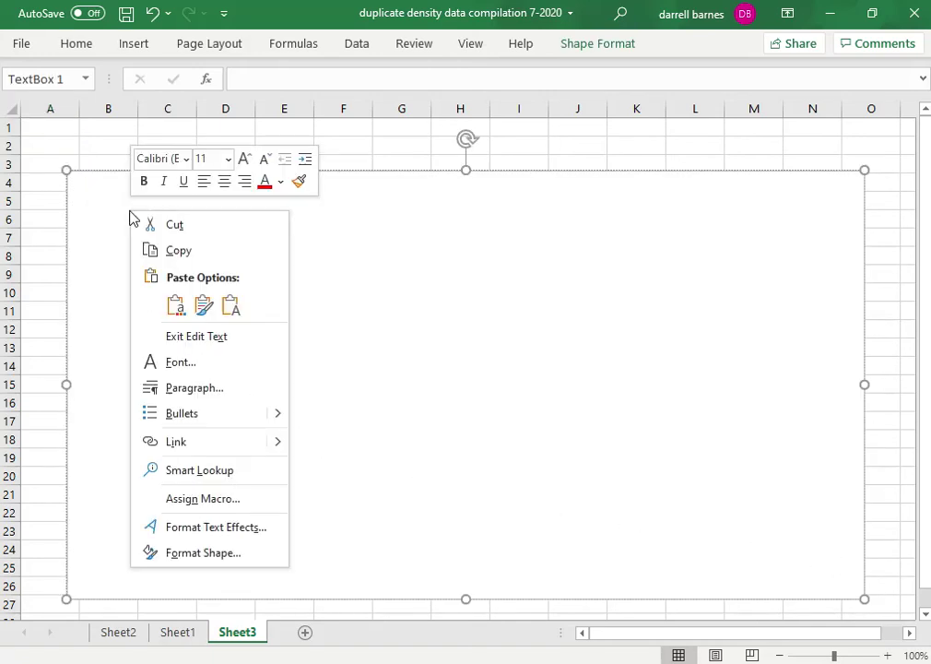
click(175, 305)
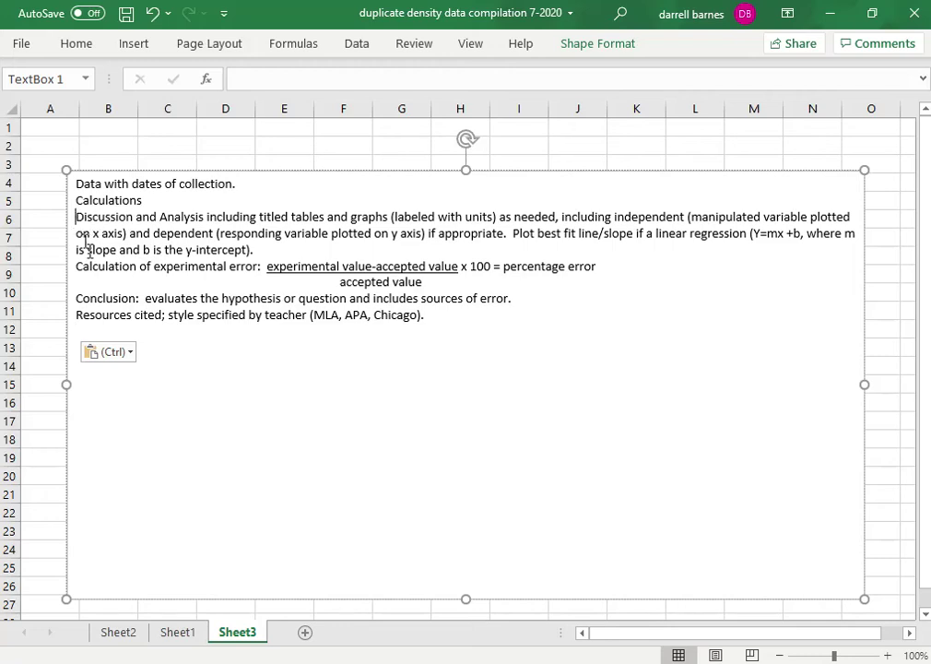
Add blank lines before the Discussion, Calculation of experimental error, Conclusion and Resources cited lines in the Sheet3 text box.
key(Return)
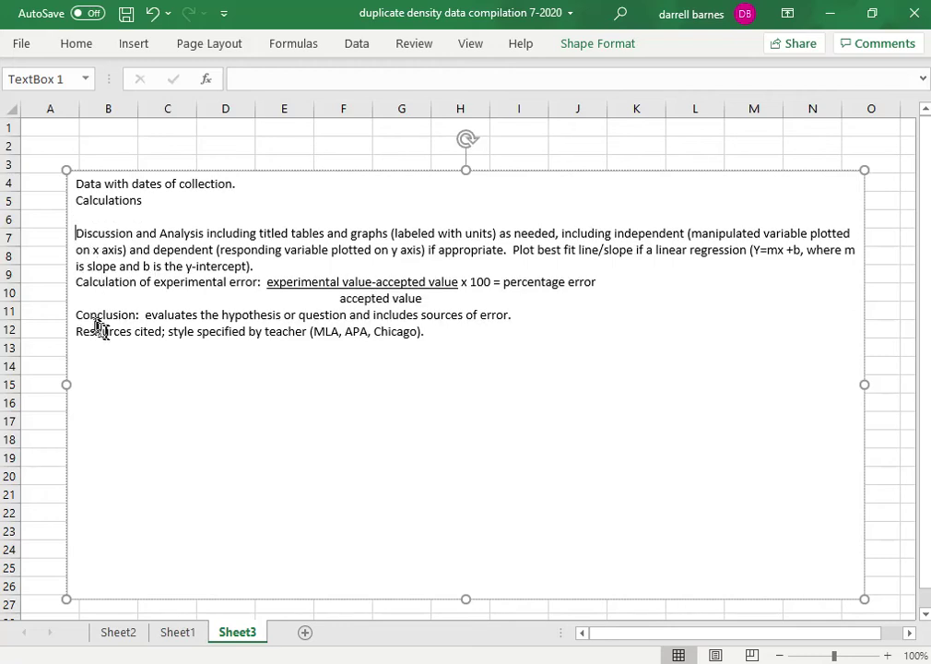
click(75, 282)
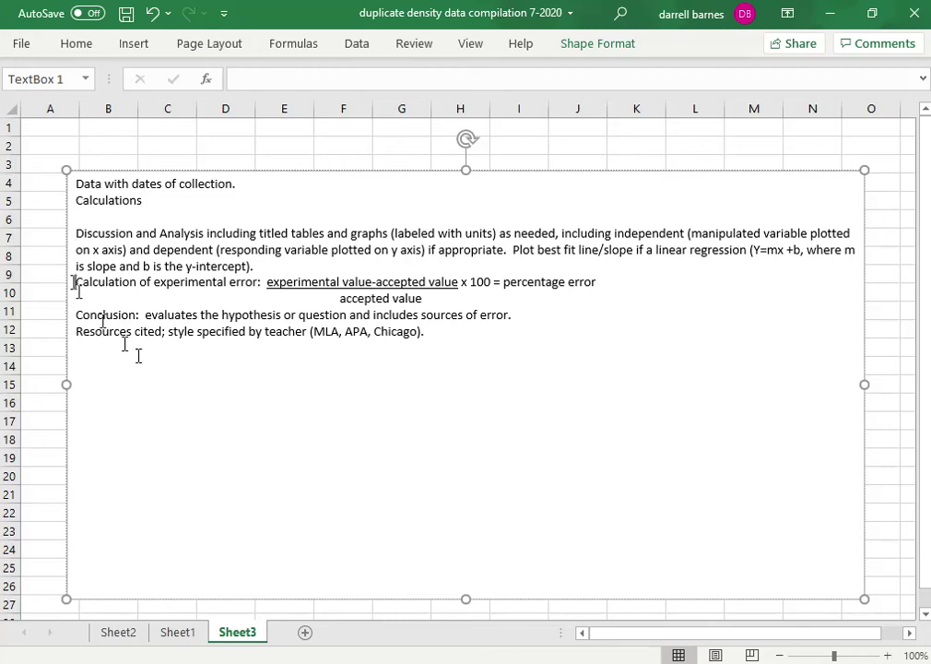
key(Return)
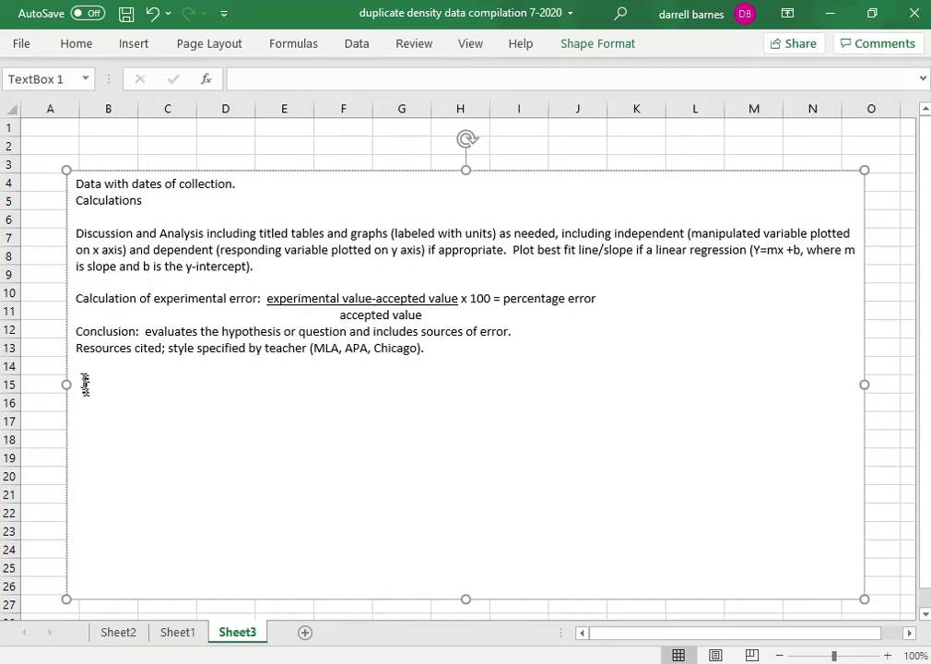
key(Return)
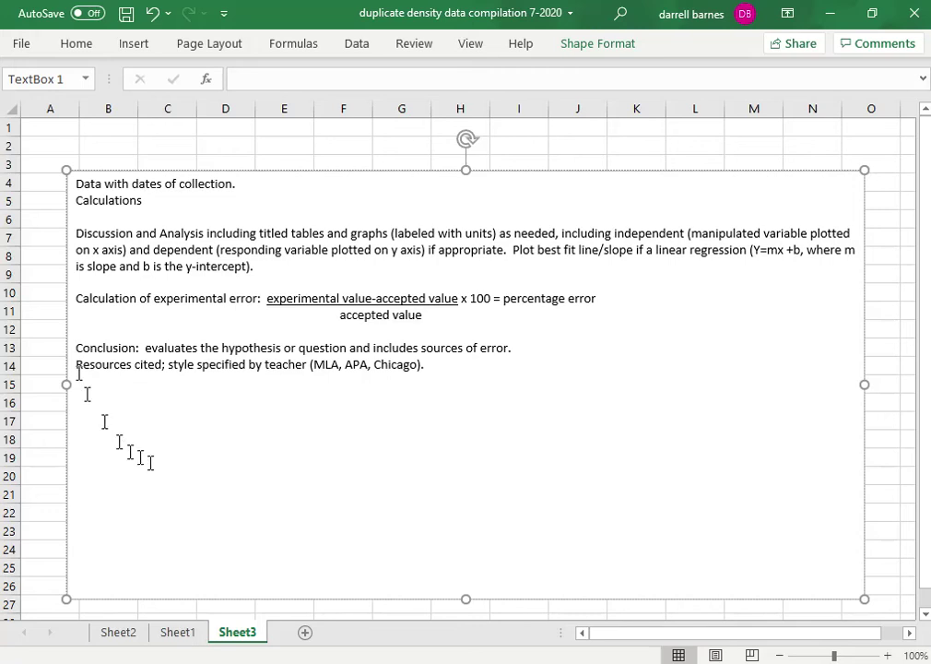
key(Return)
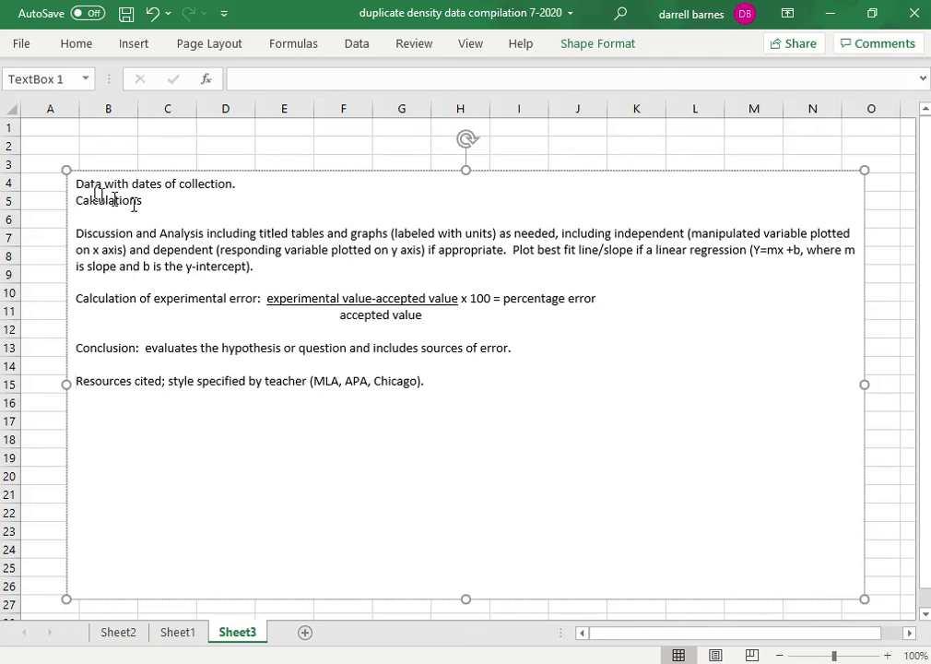
Cut the Data, Calculations, and Discussion and Analysis lines from the Sheet3 text box.
drag(100, 186, 254, 267)
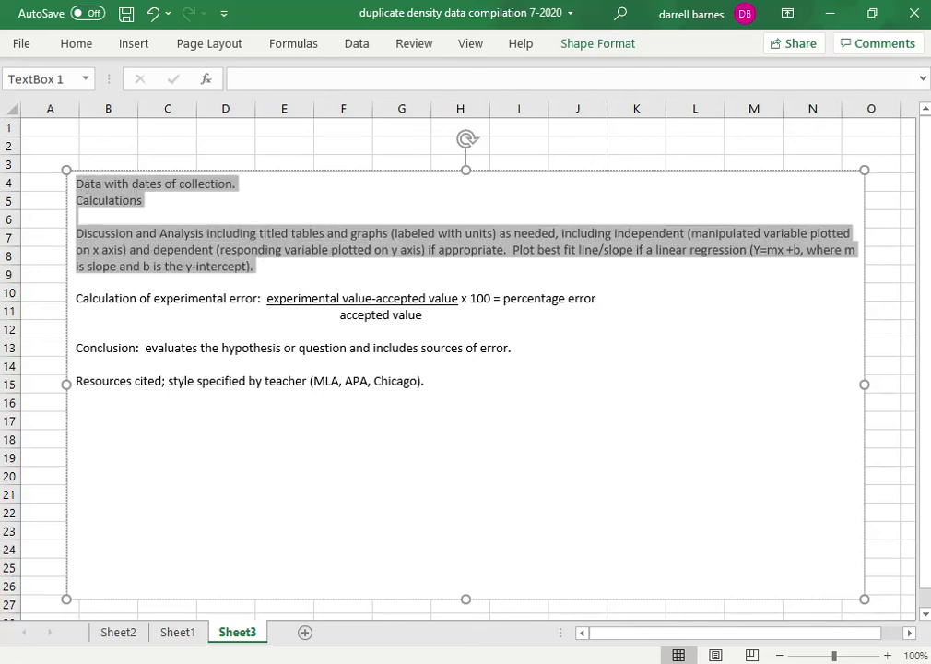
right_click(175, 256)
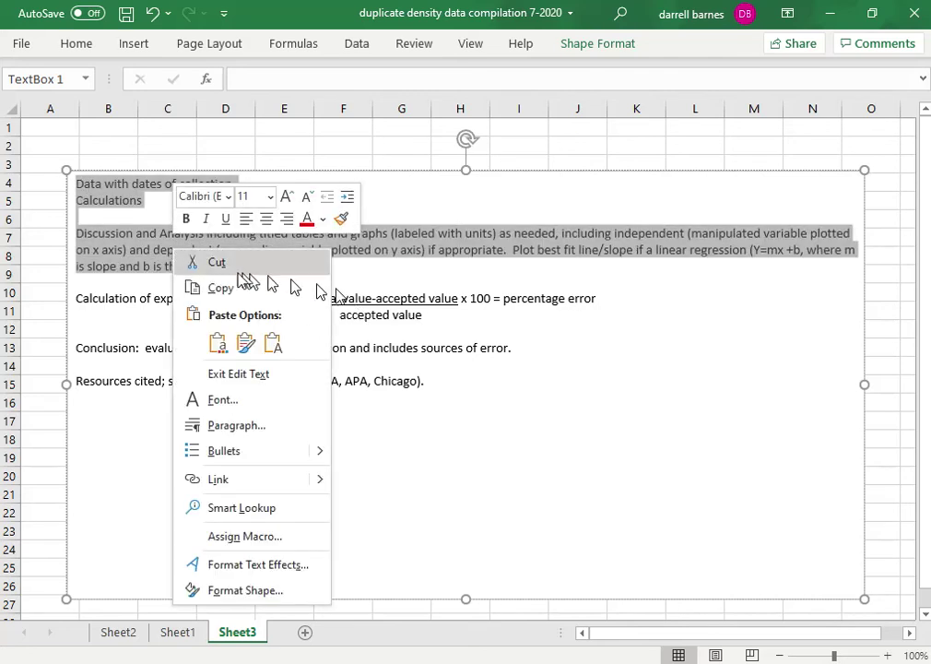
click(220, 287)
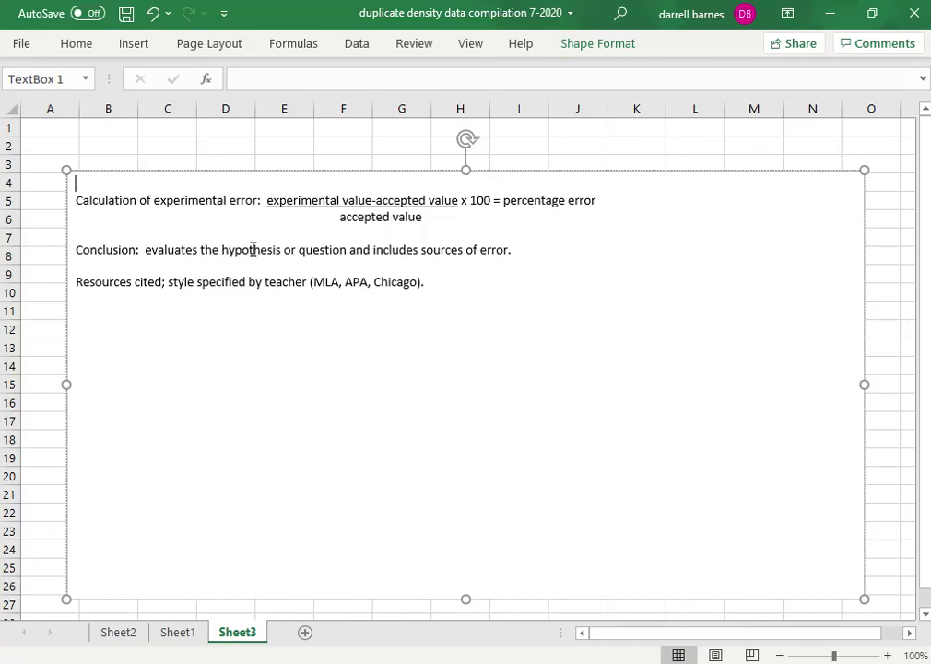
Add blank lines above "Calculation of experimental error" and enter the heading "Discussion" there.
key(Return)
key(Return)
key(Return)
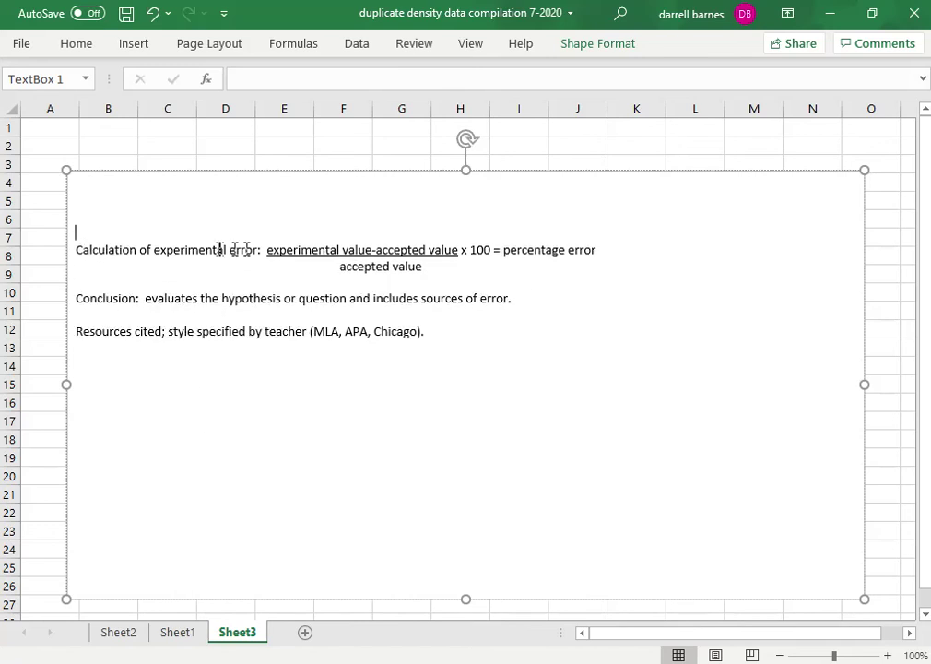
key(Up)
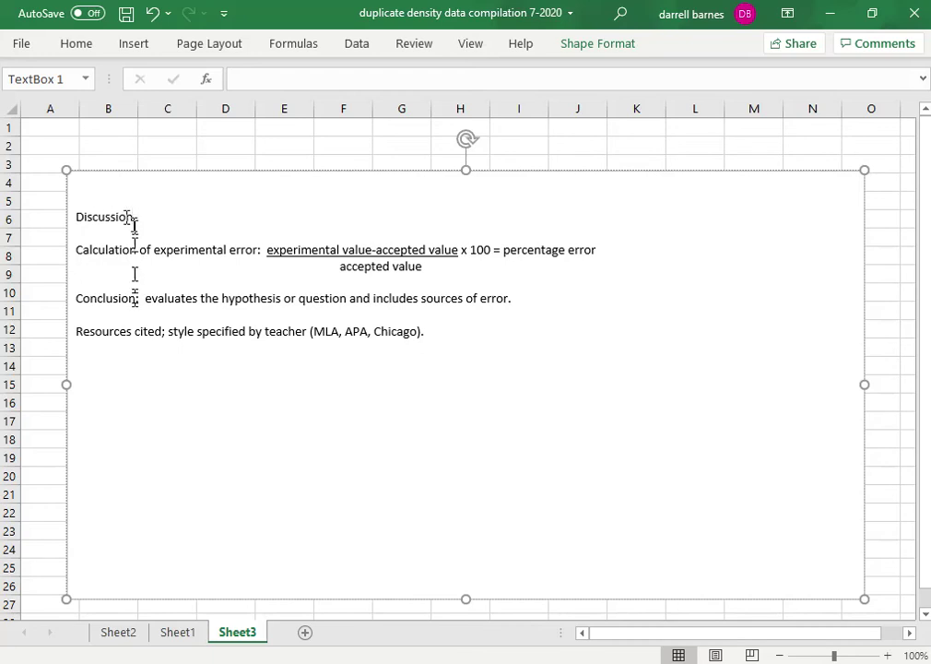
Draw a text box on Sheet1 between the density statistics and the box plot, and paste the cut text into it.
click(175, 638)
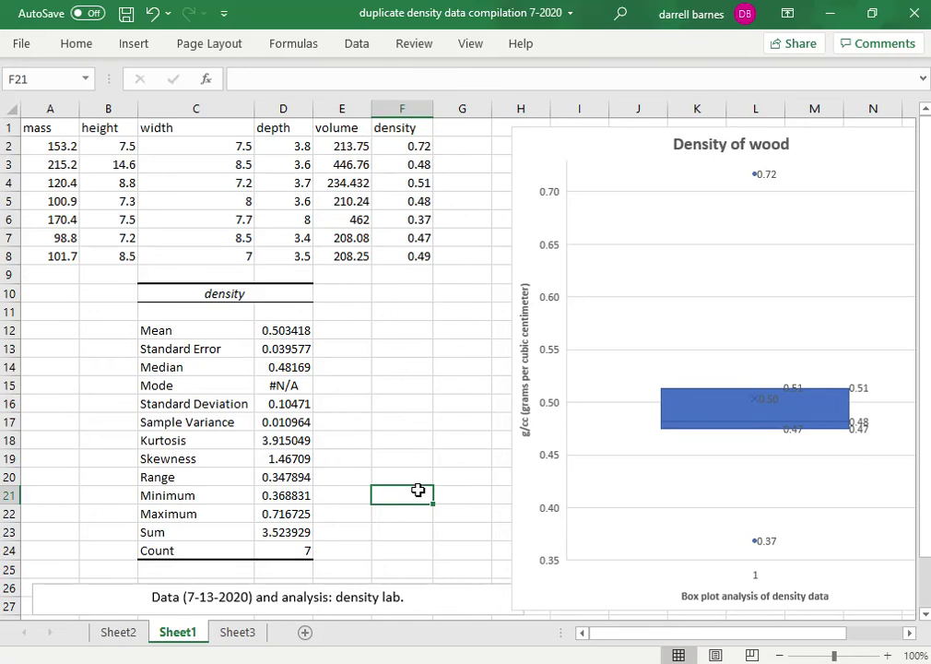
click(134, 47)
click(767, 92)
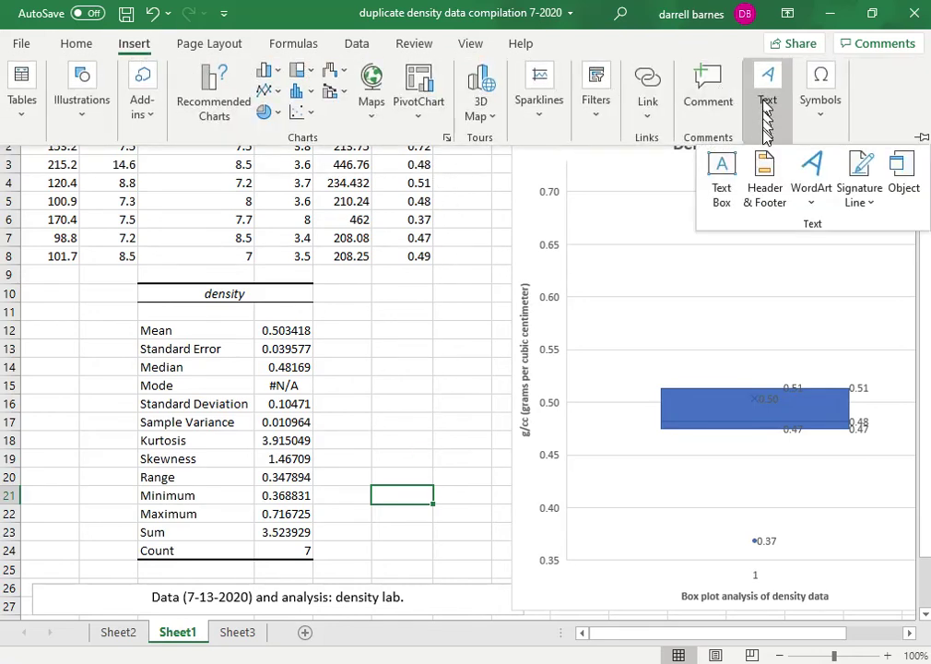
click(721, 181)
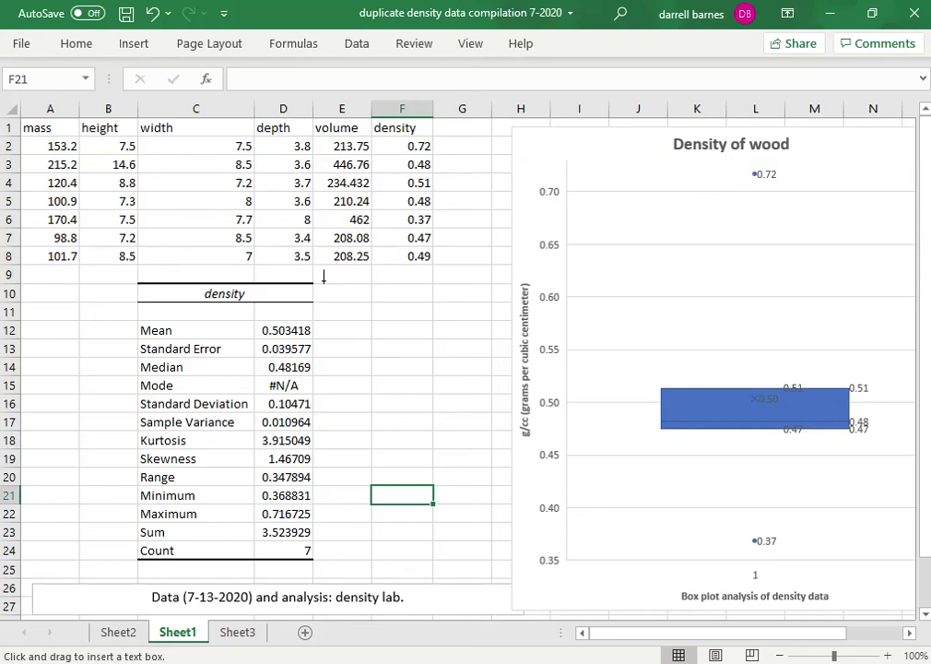
drag(324, 283, 499, 567)
right_click(356, 304)
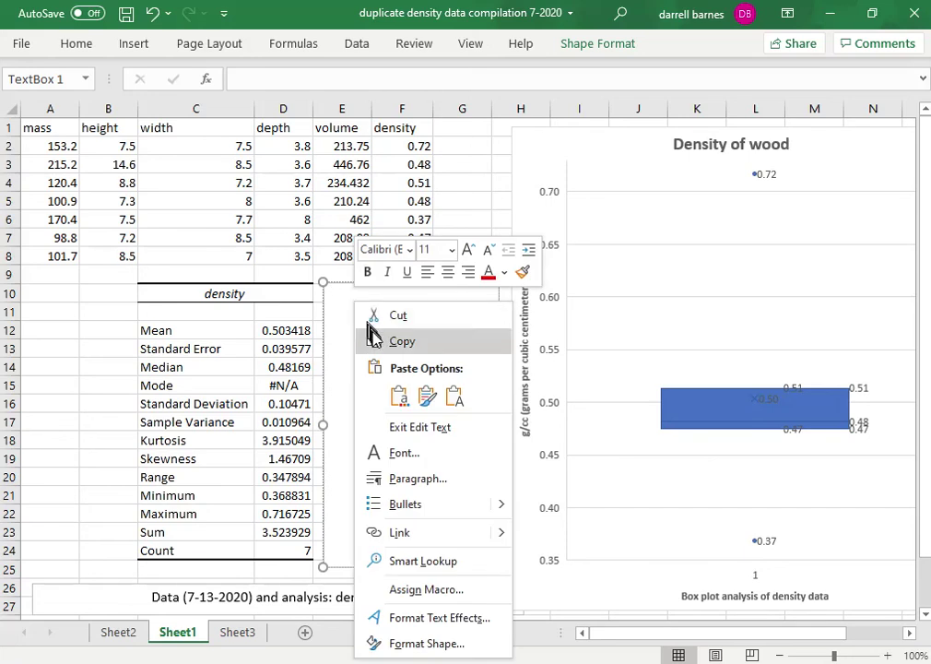
click(399, 397)
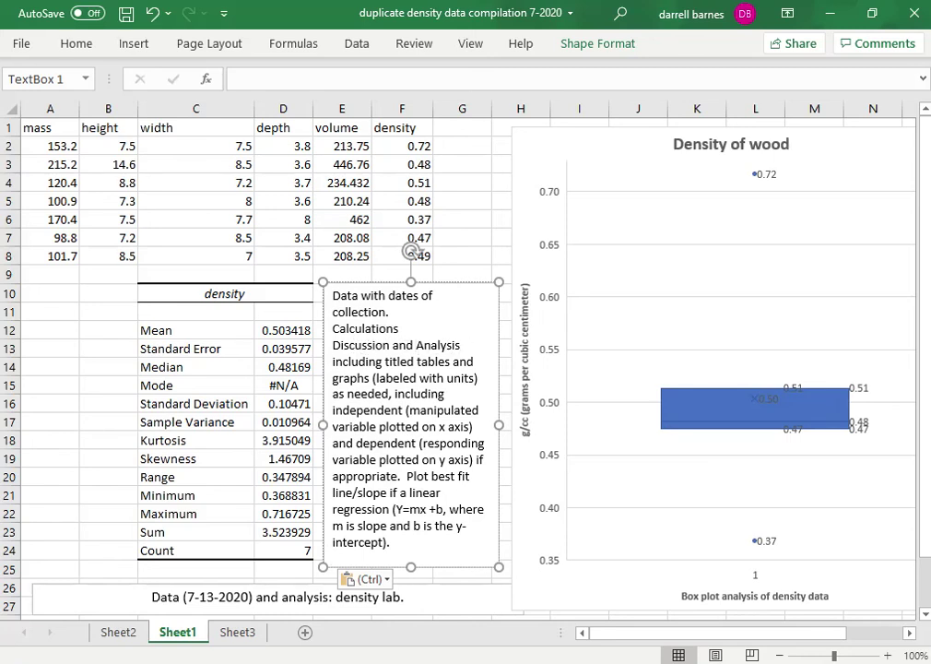
Remove "Discussion and" from before "Analysis" in the Sheet1 text box and add a blank line above that paragraph.
key(BackSpace)
key(BackSpace)
key(BackSpace)
key(BackSpace)
key(BackSpace)
key(BackSpace)
key(BackSpace)
key(BackSpace)
key(BackSpace)
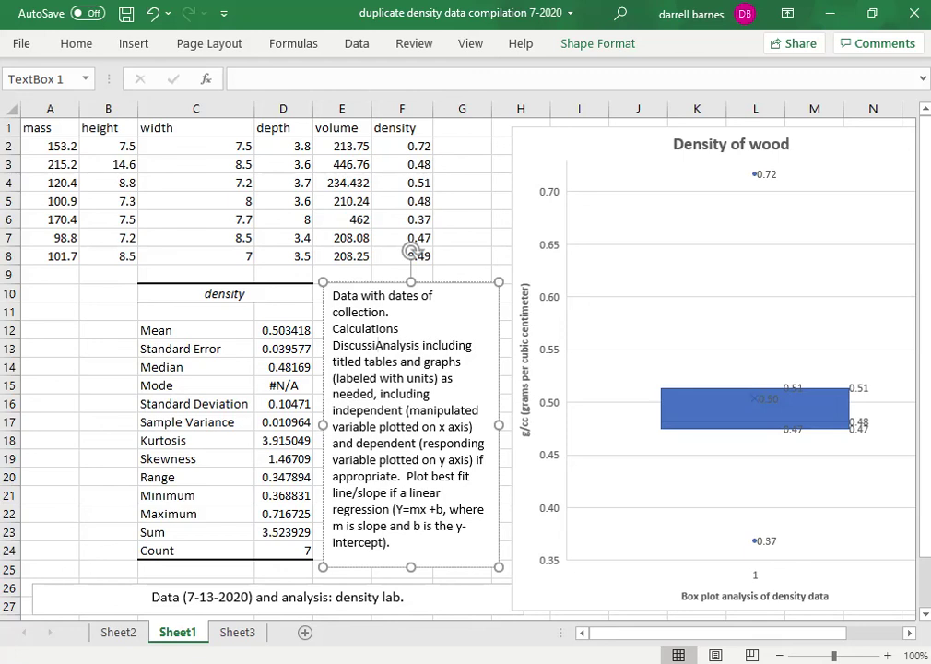
key(BackSpace)
key(BackSpace)
key(BackSpace)
key(BackSpace)
key(BackSpace)
key(BackSpace)
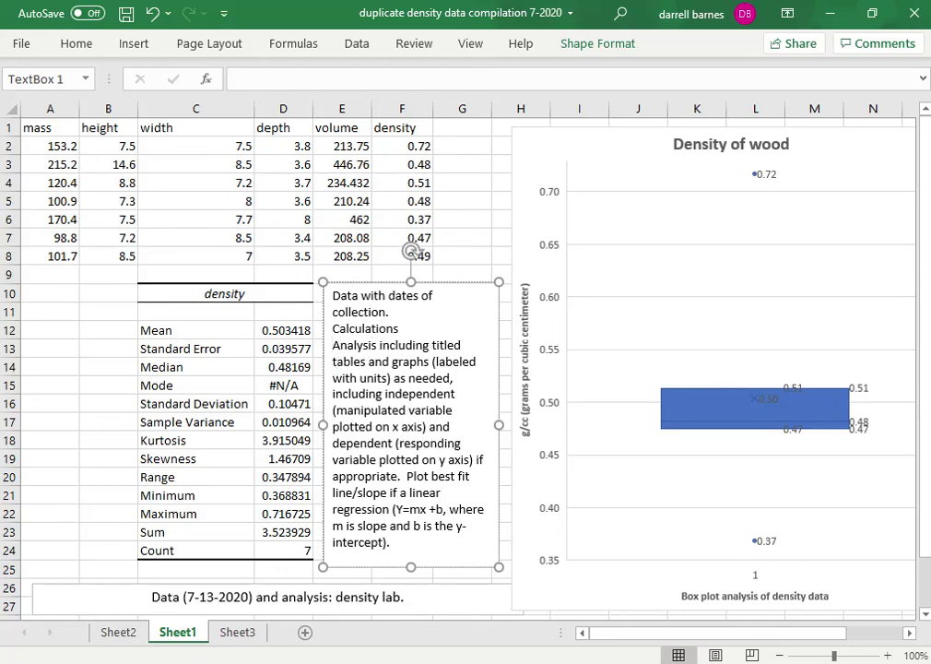
key(Return)
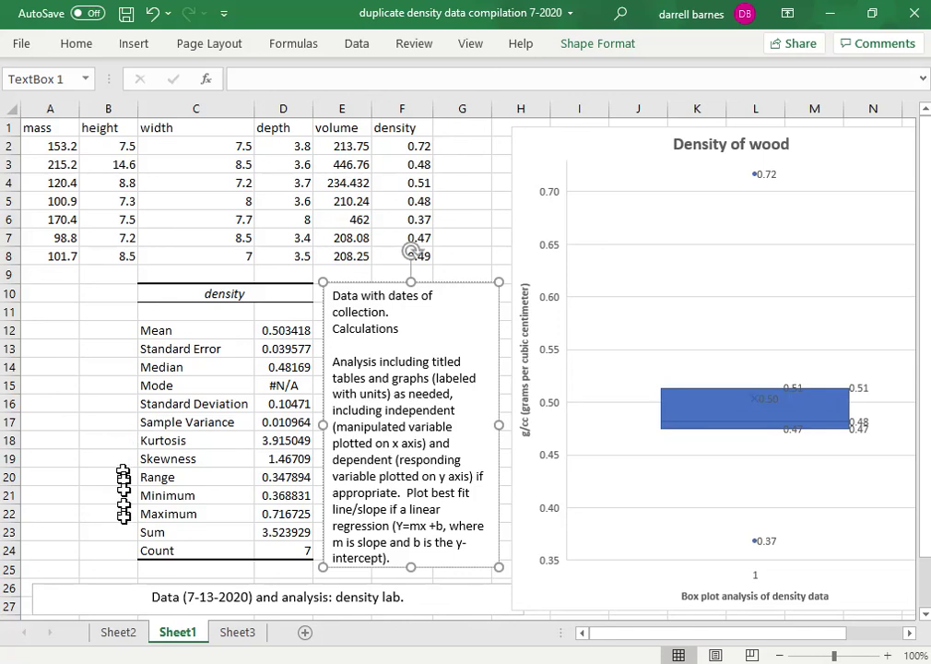
Review the opening report sections on Sheet2, and return to the data and analysis on Sheet1.
click(118, 644)
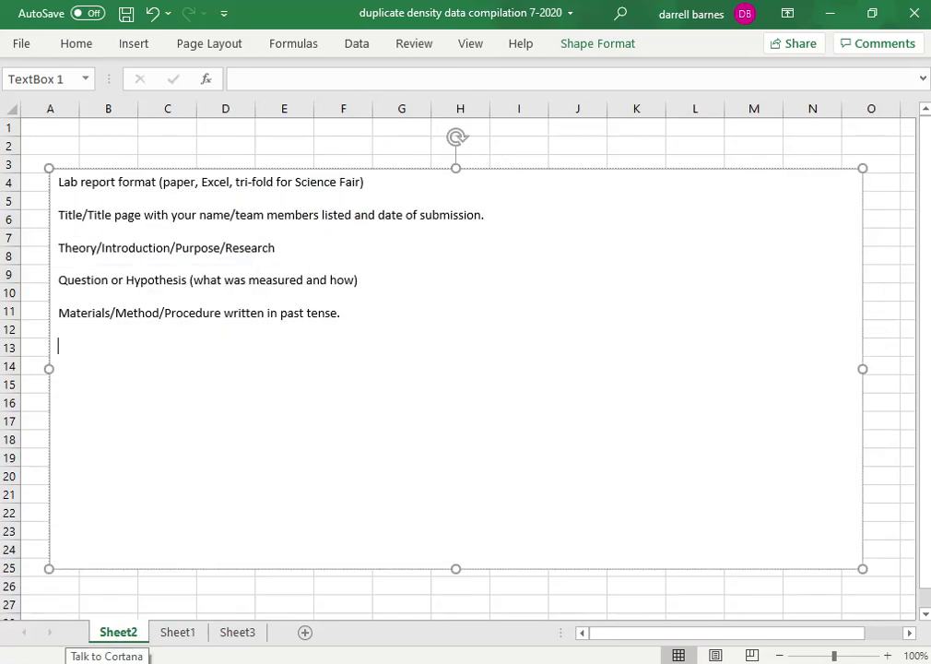
click(302, 139)
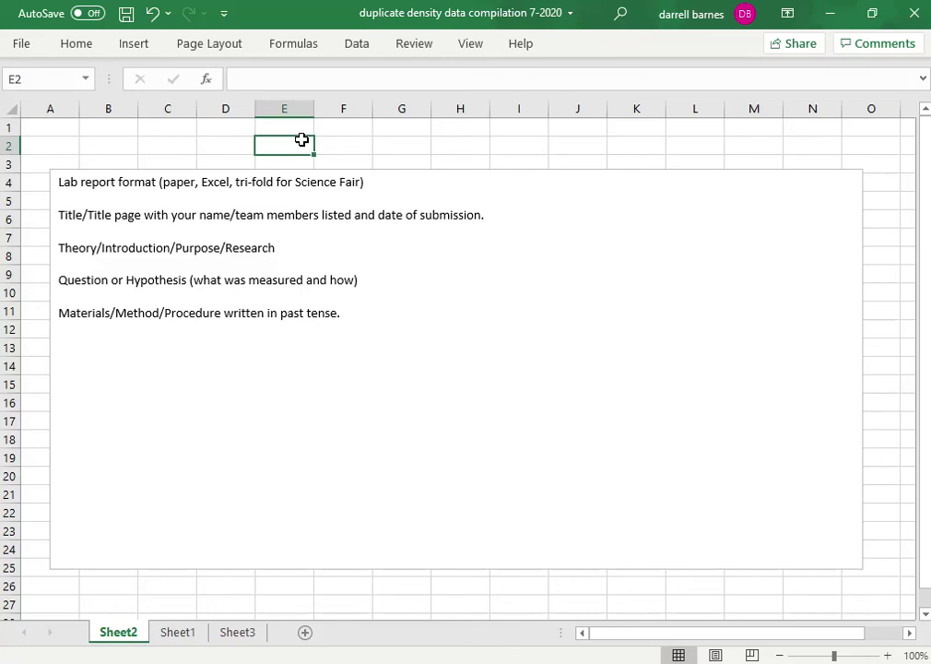
click(338, 188)
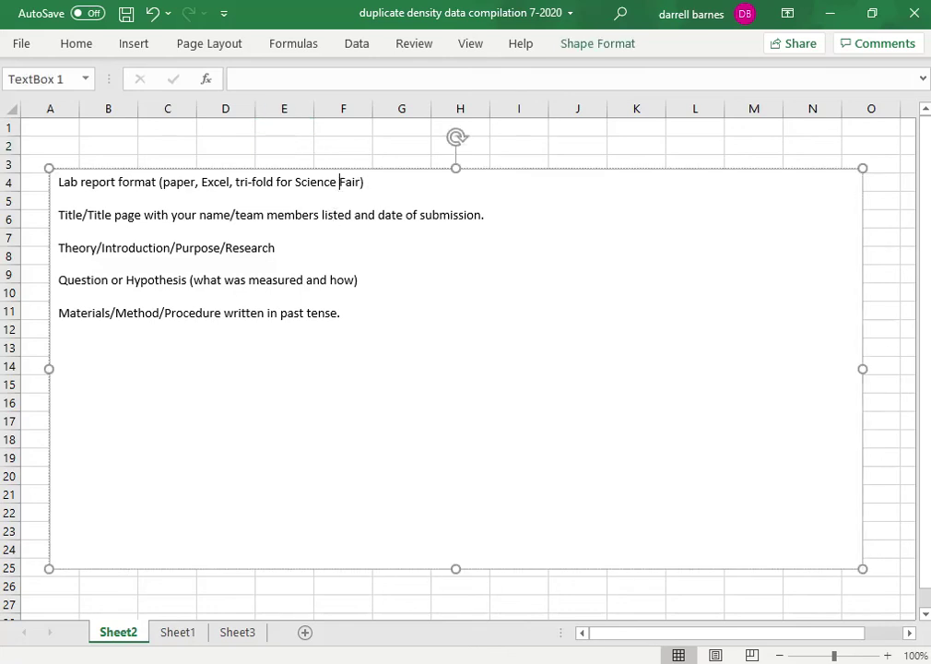
click(149, 346)
click(179, 634)
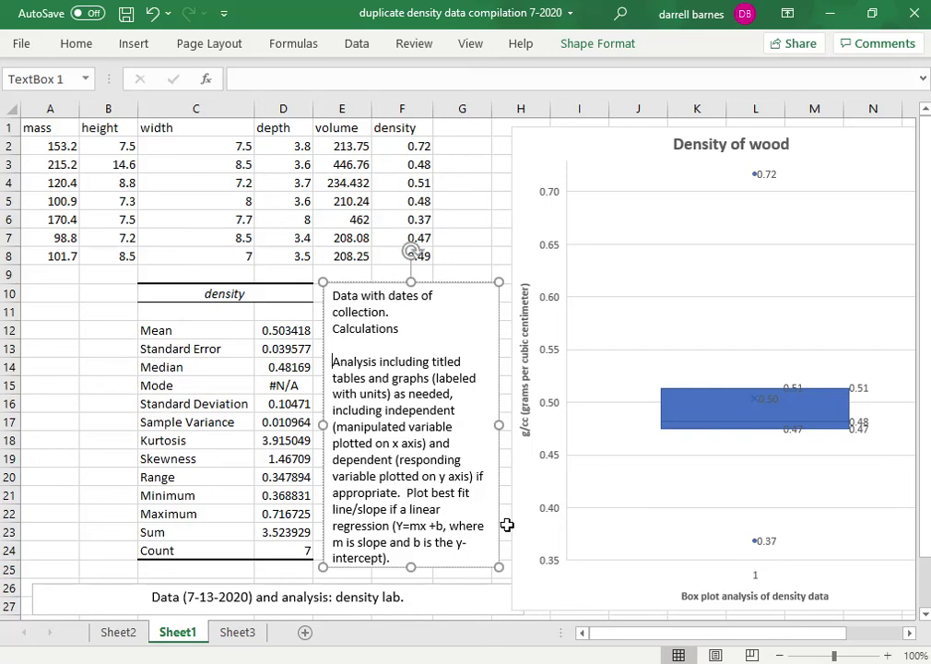
Add another blank line before "Resources cited" in the Sheet3 text box.
click(237, 632)
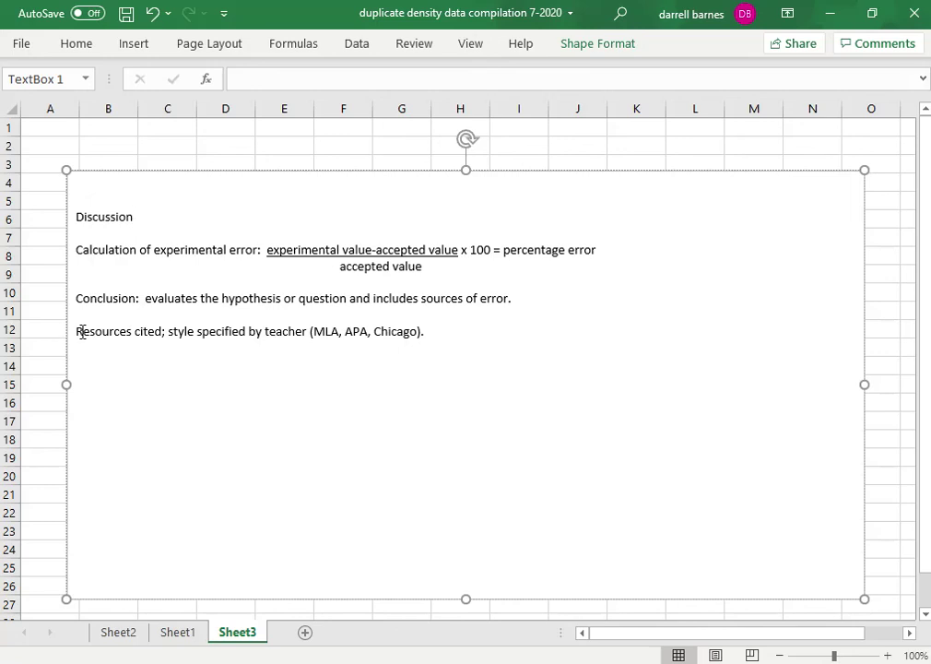
click(78, 332)
key(Return)
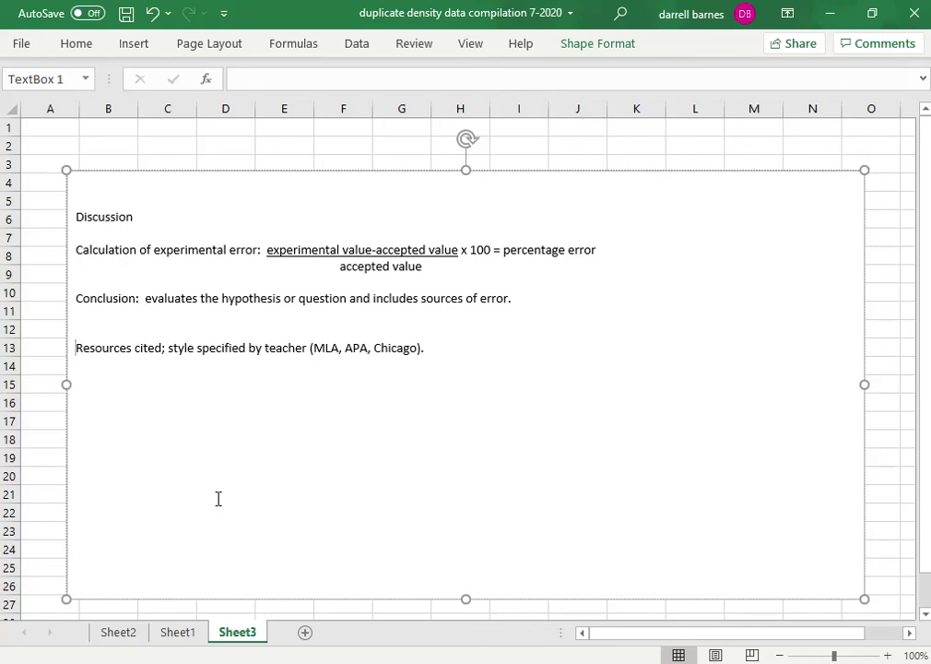
Check the order of the report sections across Sheet2, Sheet1 and Sheet3.
click(184, 632)
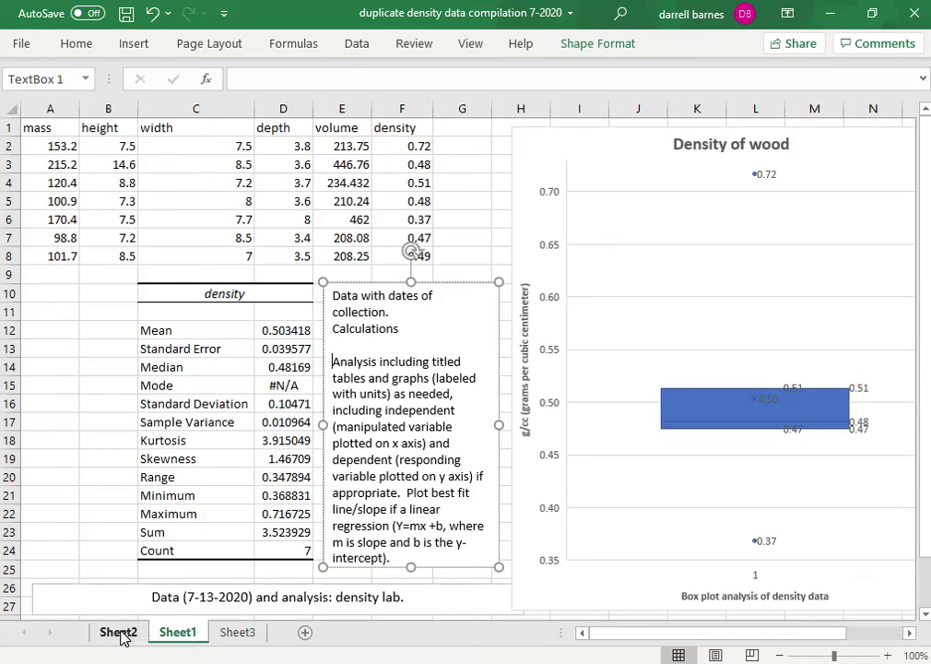
click(121, 633)
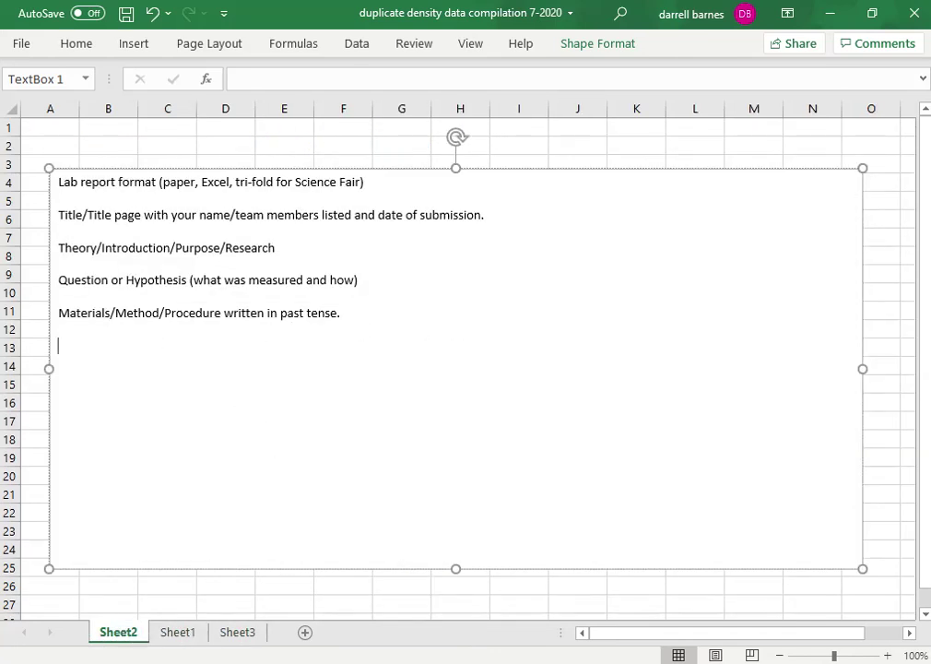
click(183, 634)
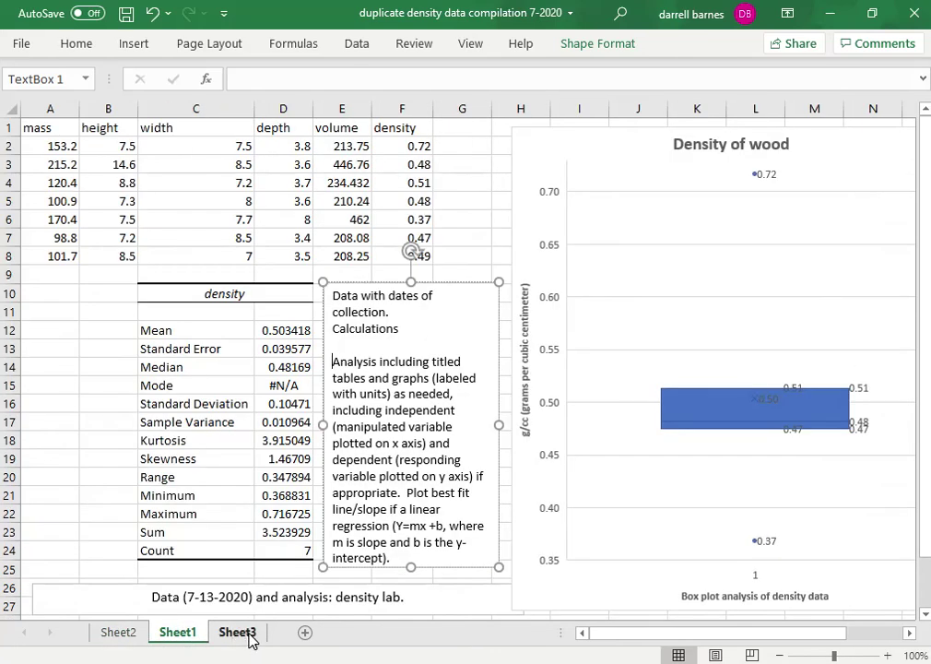
click(244, 635)
click(125, 635)
click(181, 635)
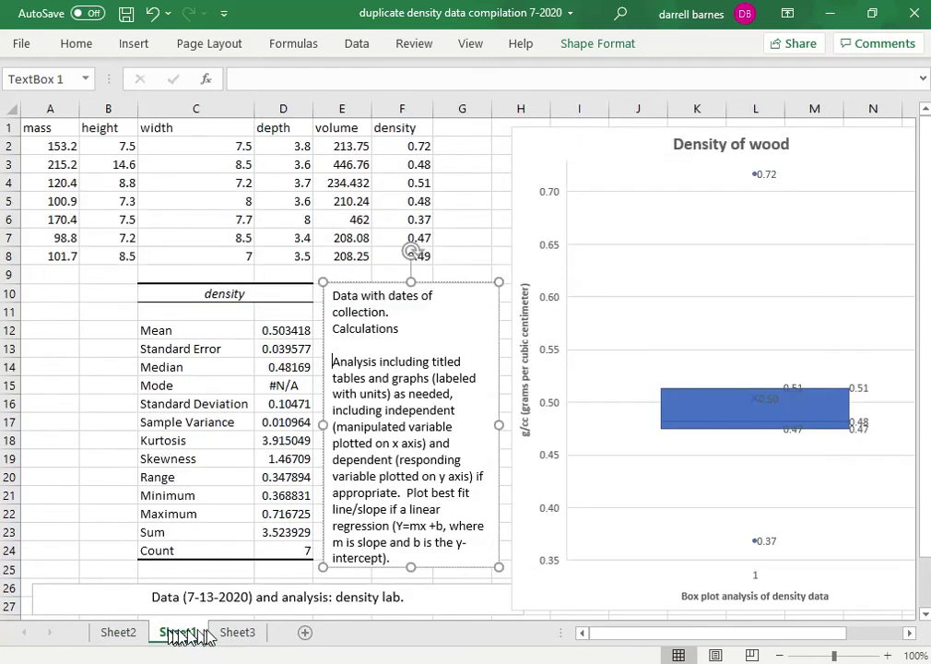
click(226, 635)
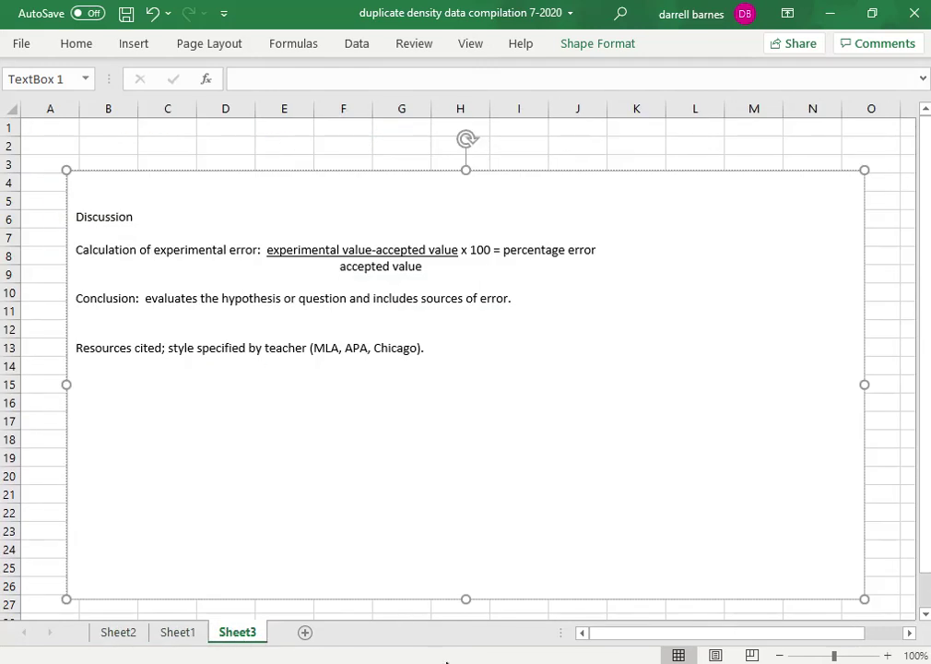